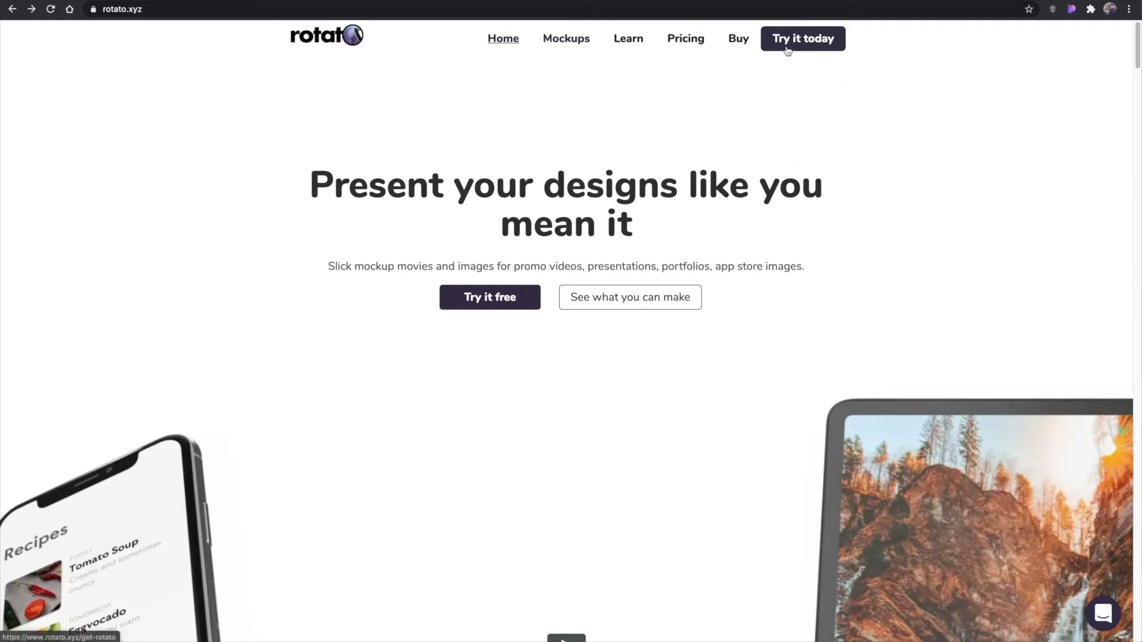
Look through the Rotato home page and play its mockup promo video
scroll(597, 147, "down", 3)
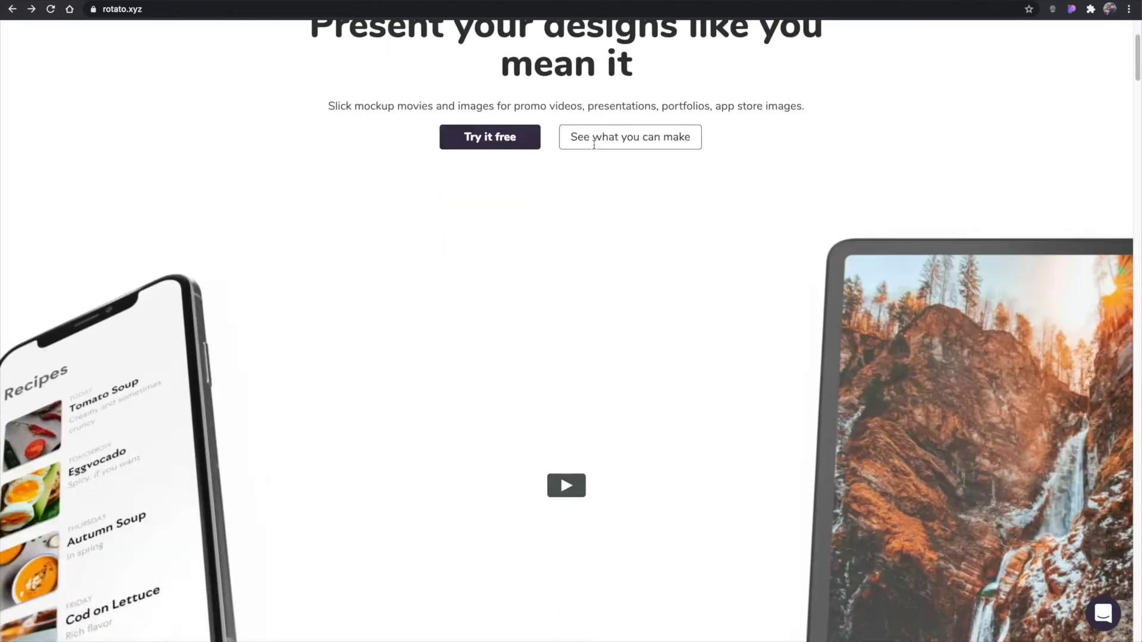
scroll(595, 148, "down", 4)
left_click(566, 241)
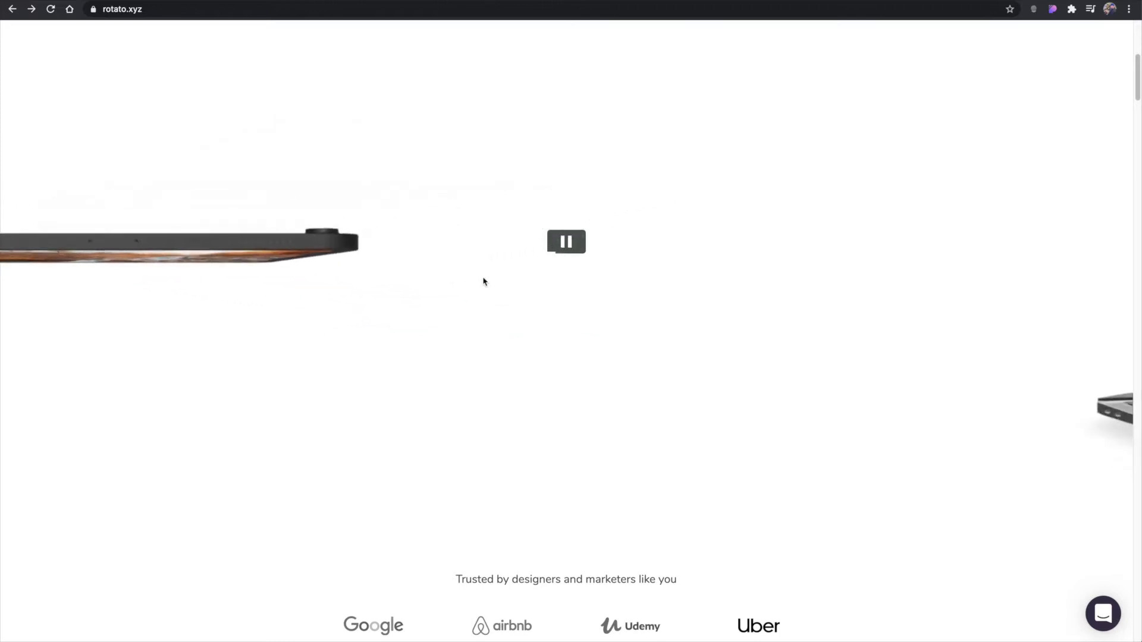
scroll(528, 311, "down", 2)
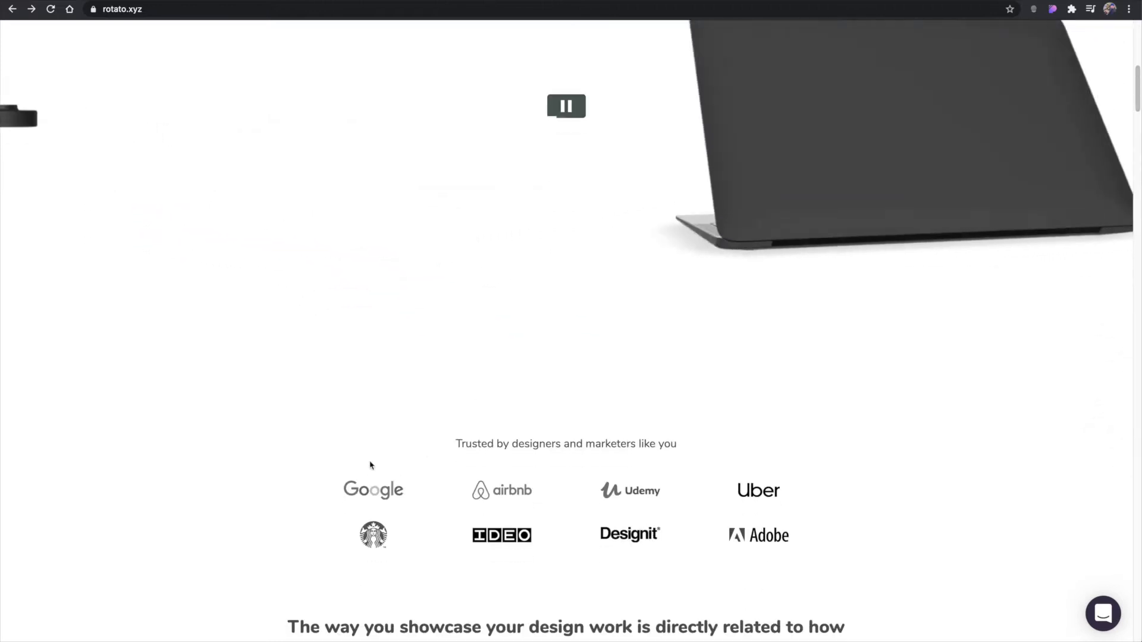
scroll(537, 449, "up", 2)
scroll(538, 450, "up", 3)
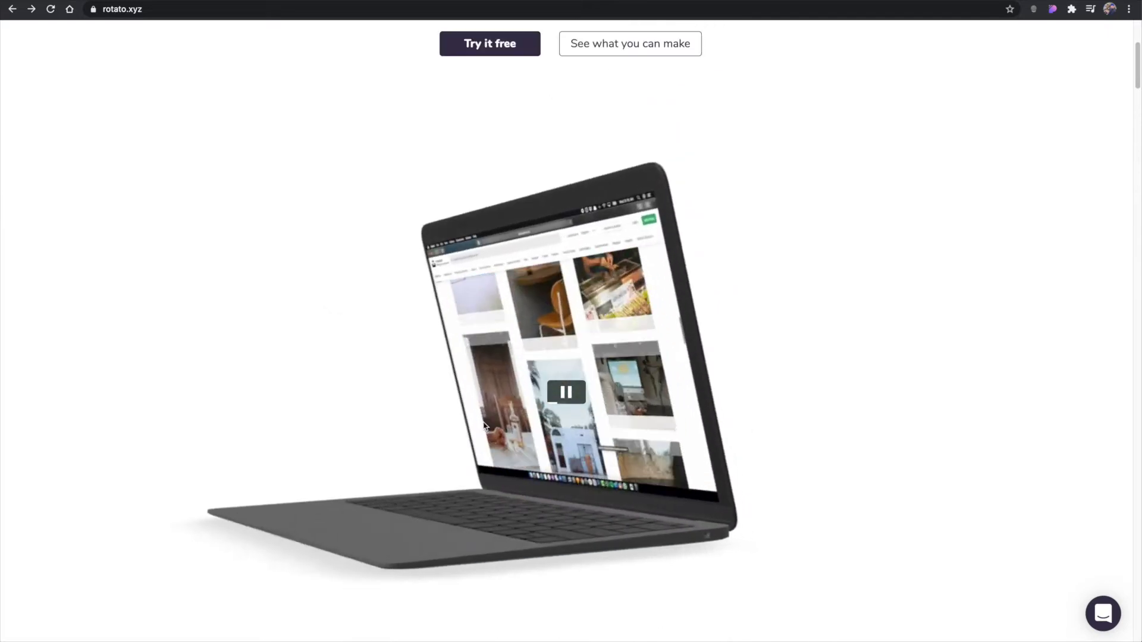
scroll(537, 450, "down", 1)
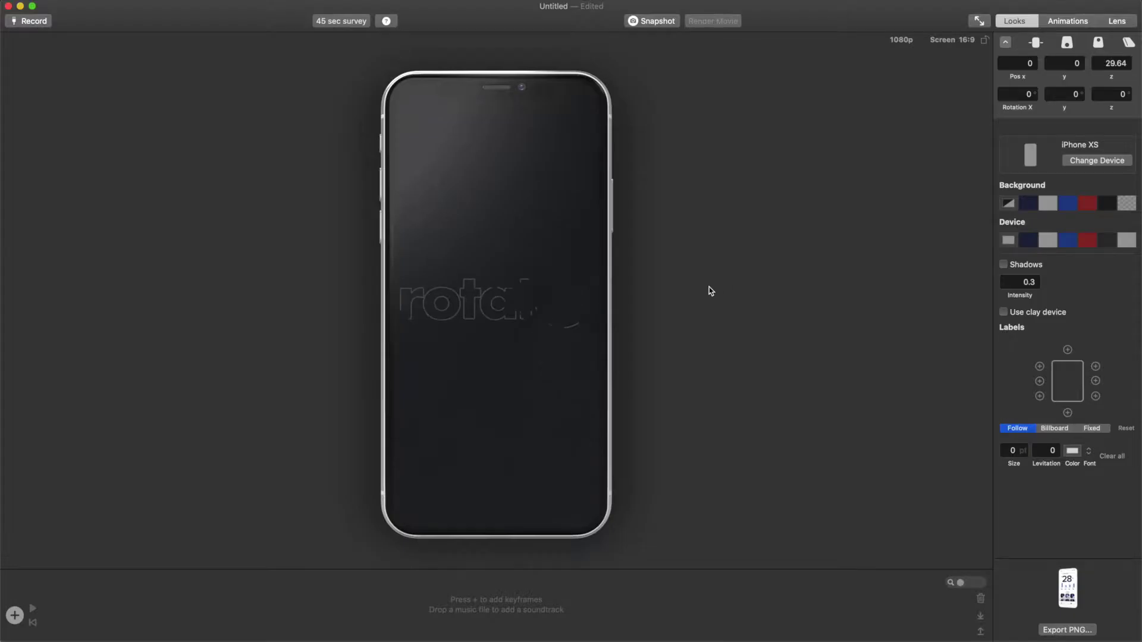
Switch to Rotato, tilt the iPhone XS mockup and move the window so the full device list fits on screen
left_click_drag(516, 276, 680, 341)
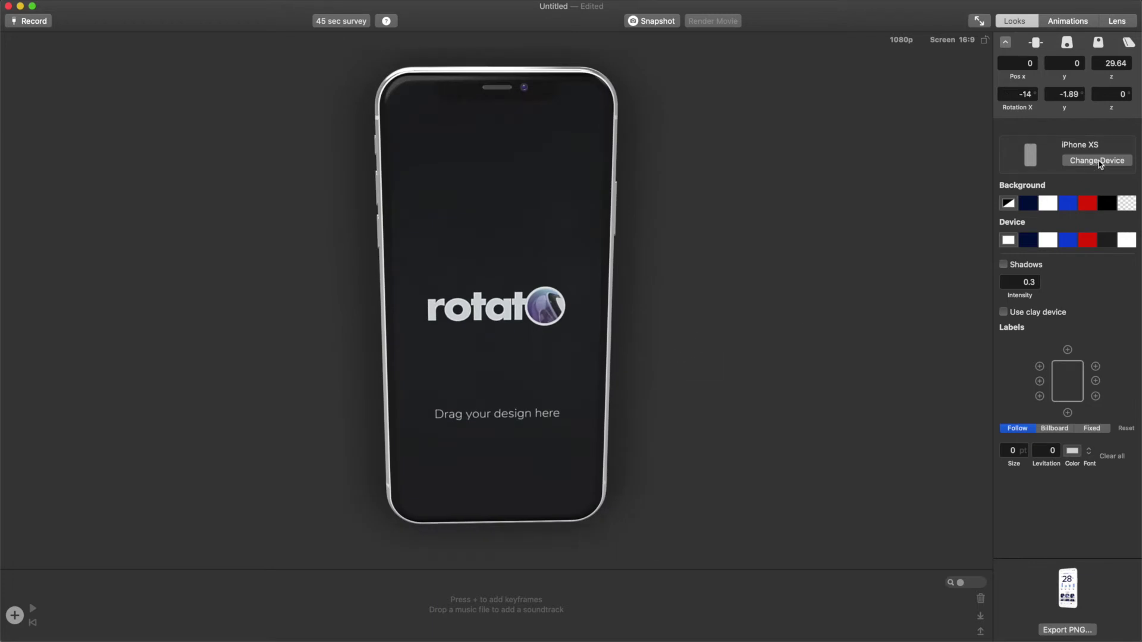
left_click(1097, 161)
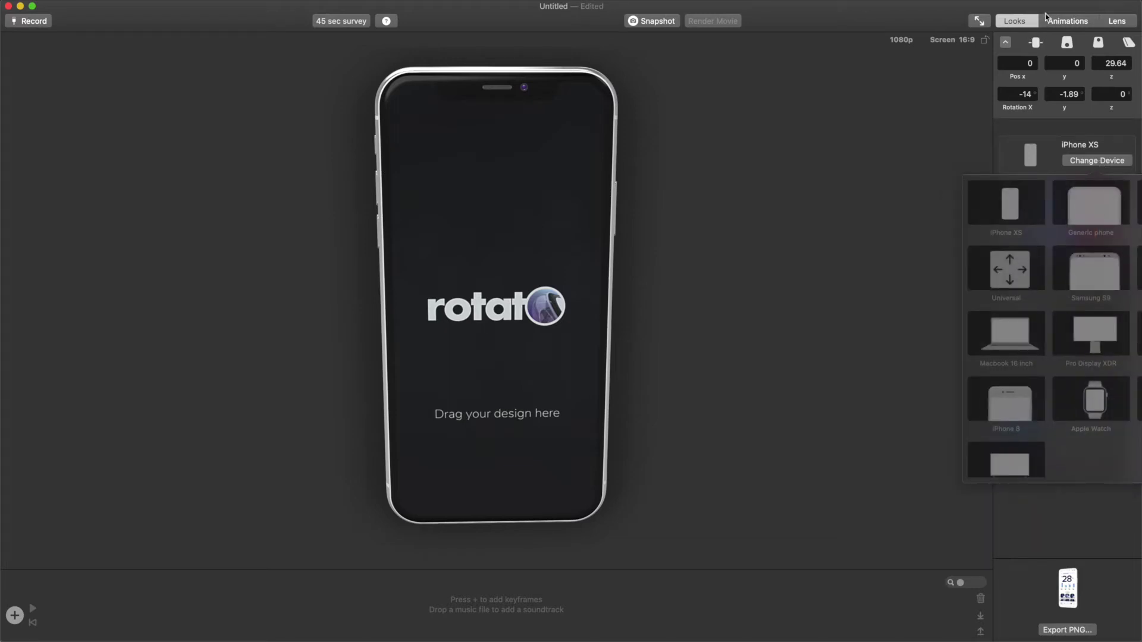
left_click_drag(1136, 119, 1050, 116)
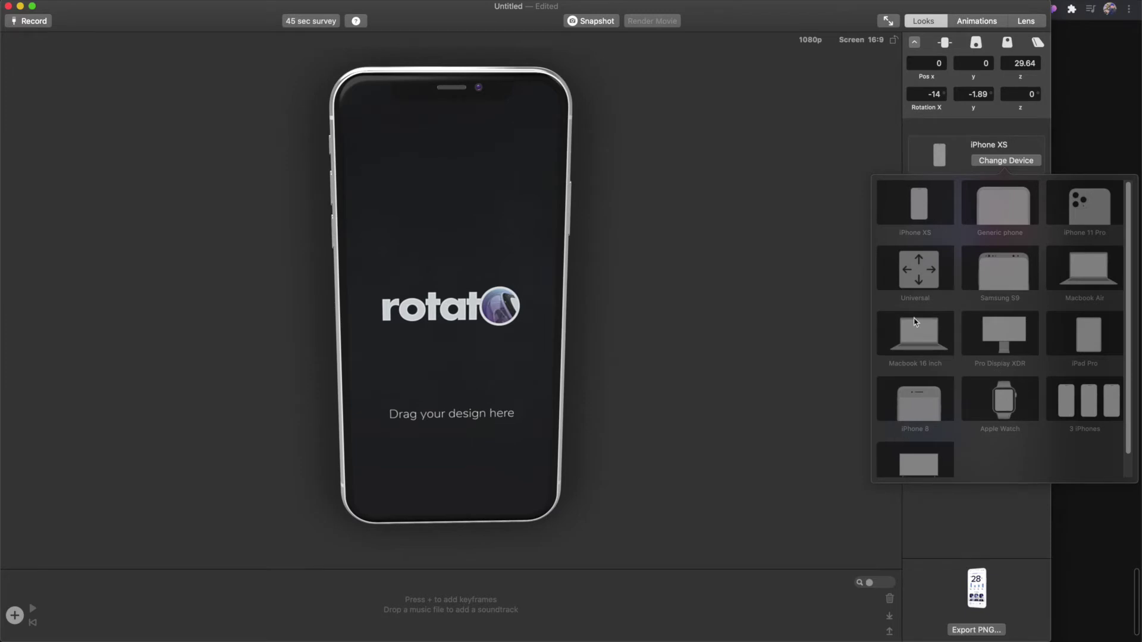
left_click_drag(481, 318, 662, 311)
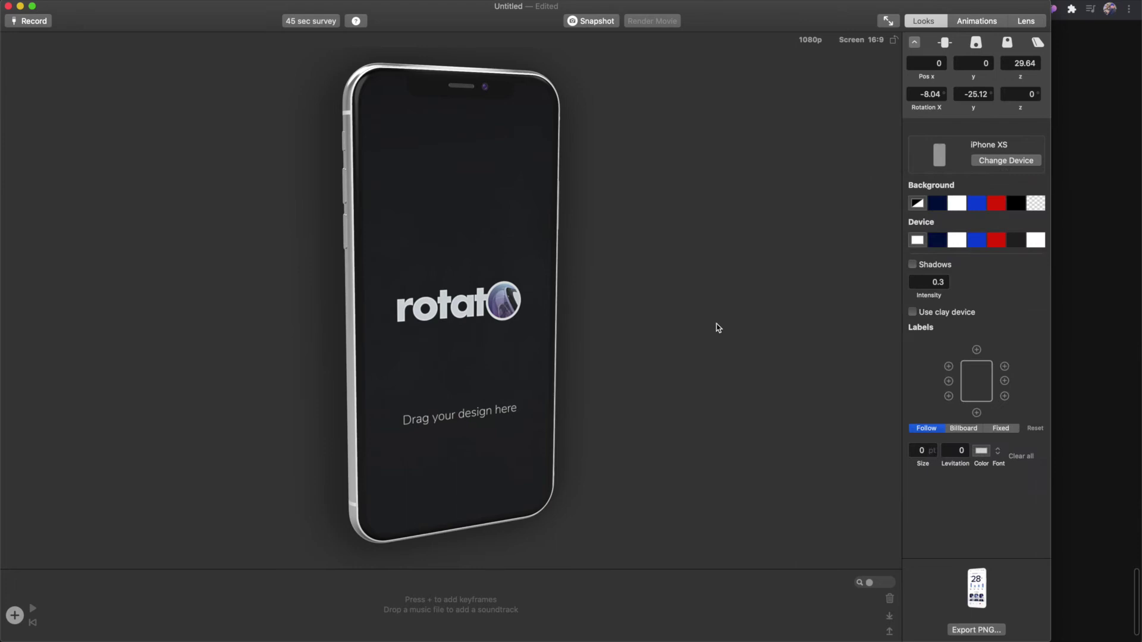
Change the device to Macbook 16 inch and rotate it to about -13° on X and -24° on Y
left_click(1001, 162)
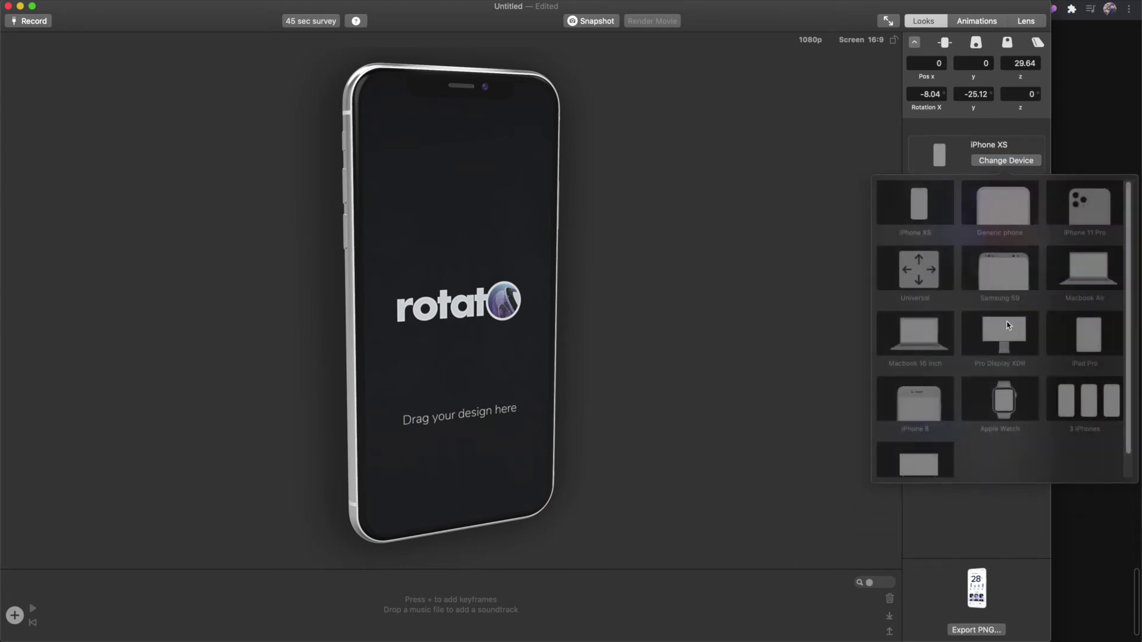
left_click(923, 335)
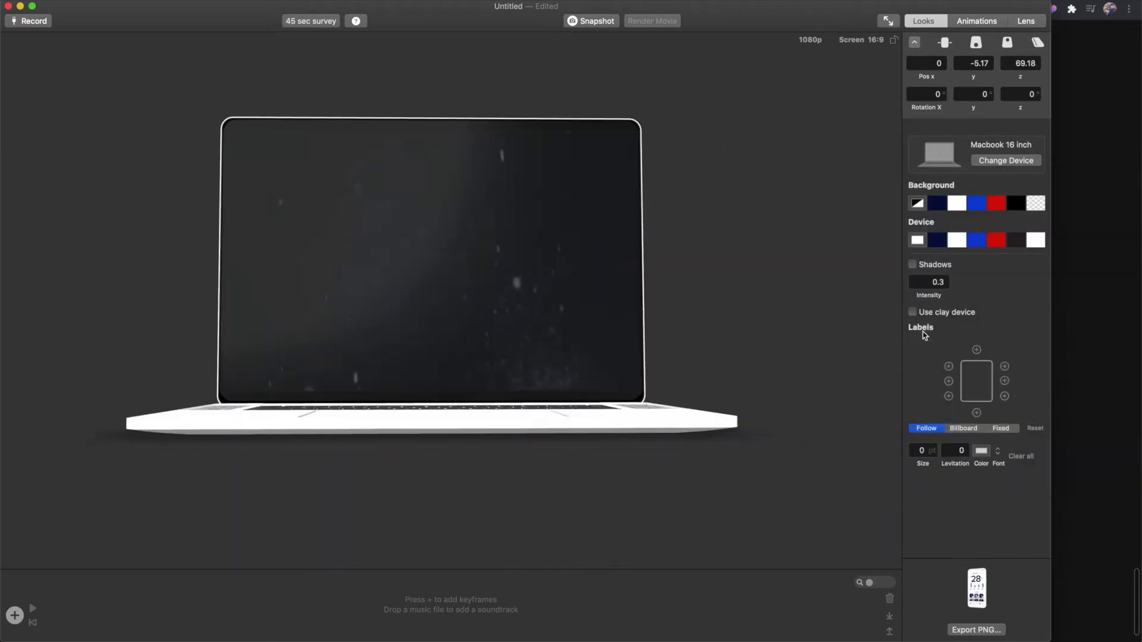
left_click_drag(433, 257, 457, 372)
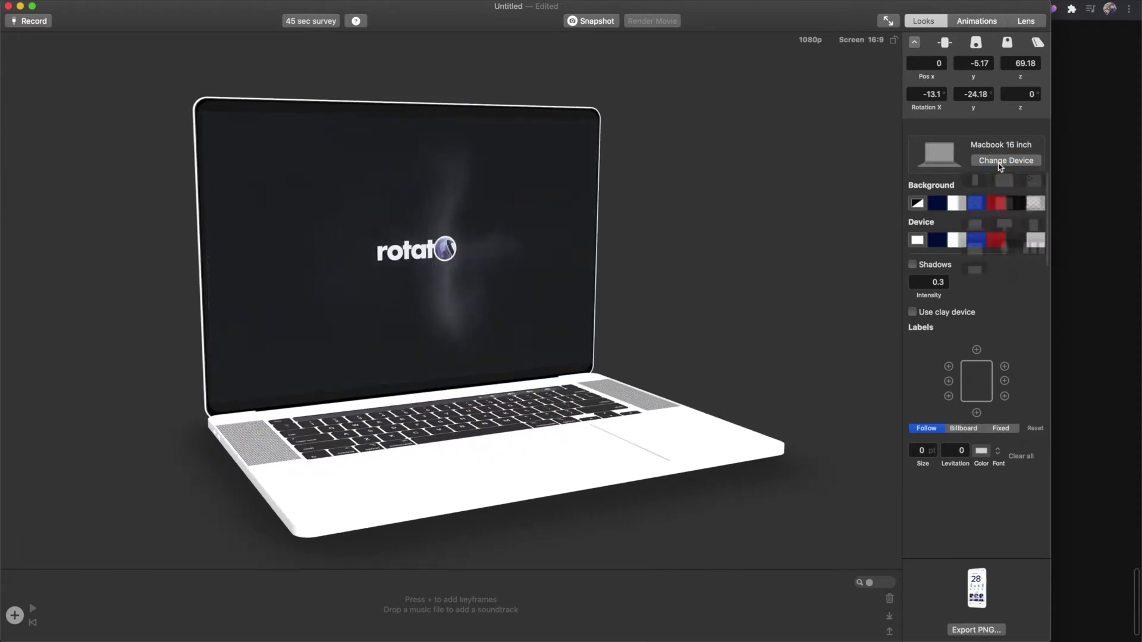
Change the device to 3 iPhones and turn the group to show the backs, about -11° on X and -150° on Y
left_click(1004, 160)
left_click(1079, 400)
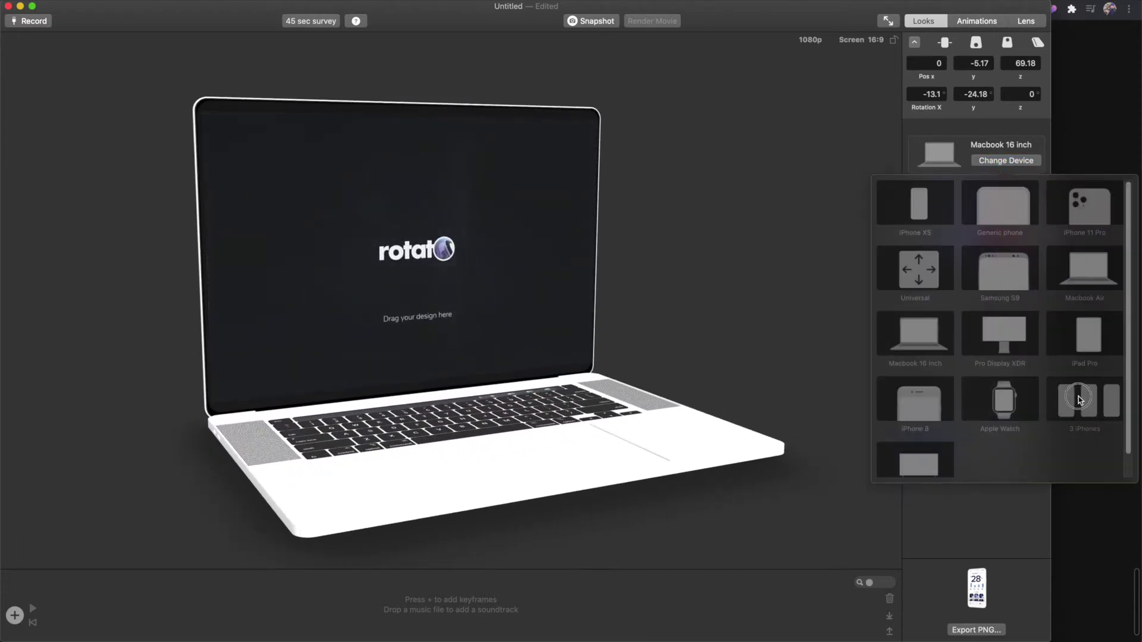
left_click_drag(444, 248, 678, 311)
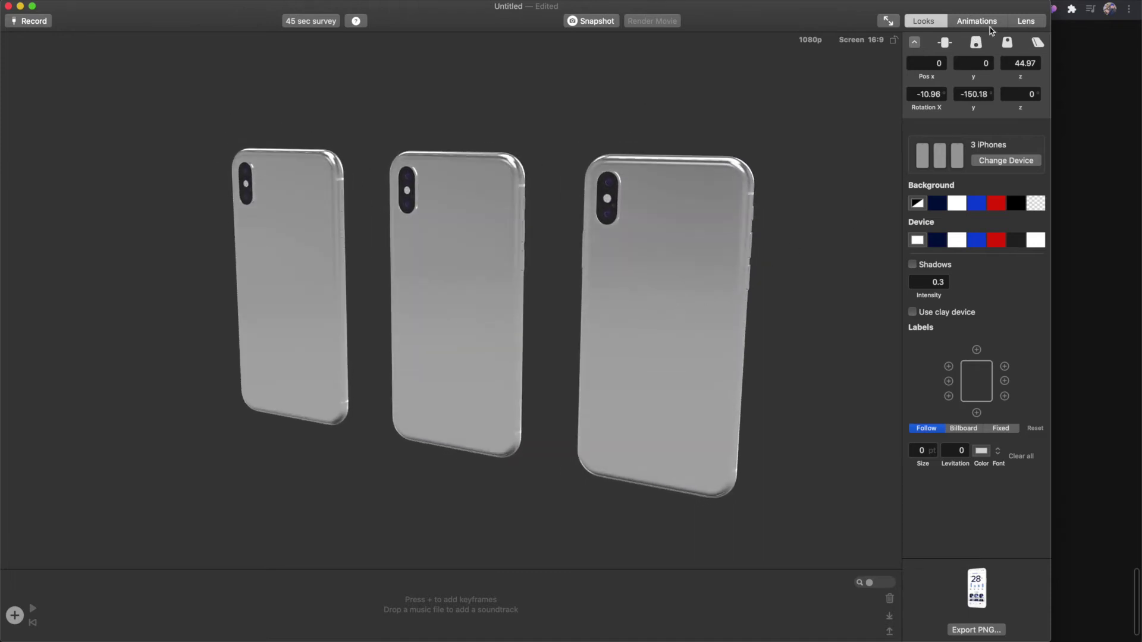
Check the lens settings and turn the three iPhones to a steep side view
left_click(1027, 22)
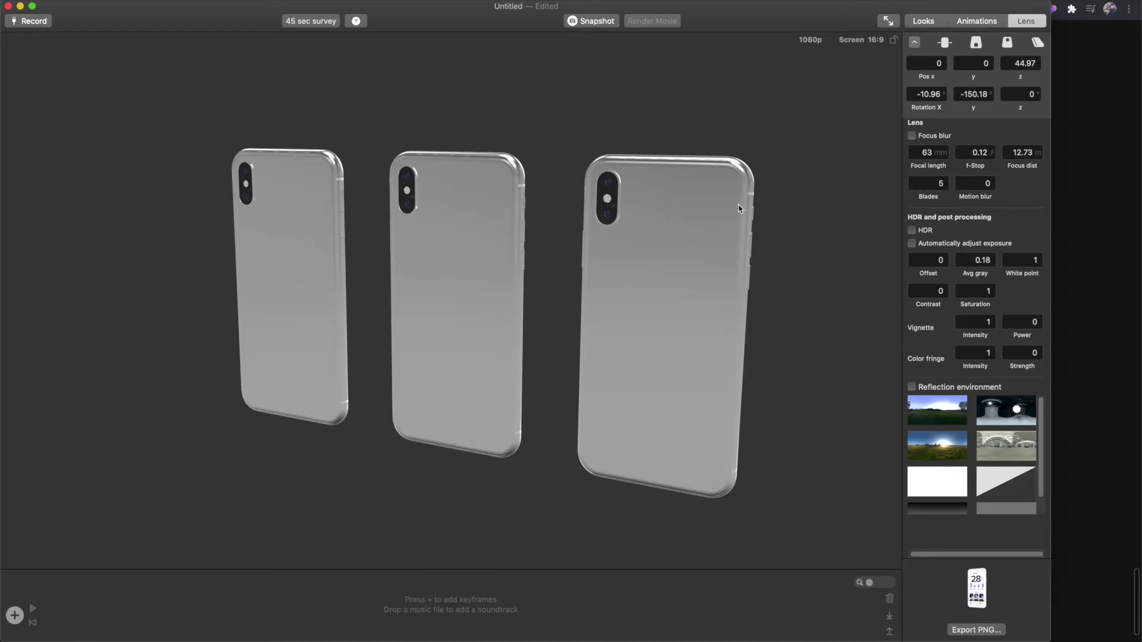
left_click_drag(740, 208, 610, 226)
left_click(979, 19)
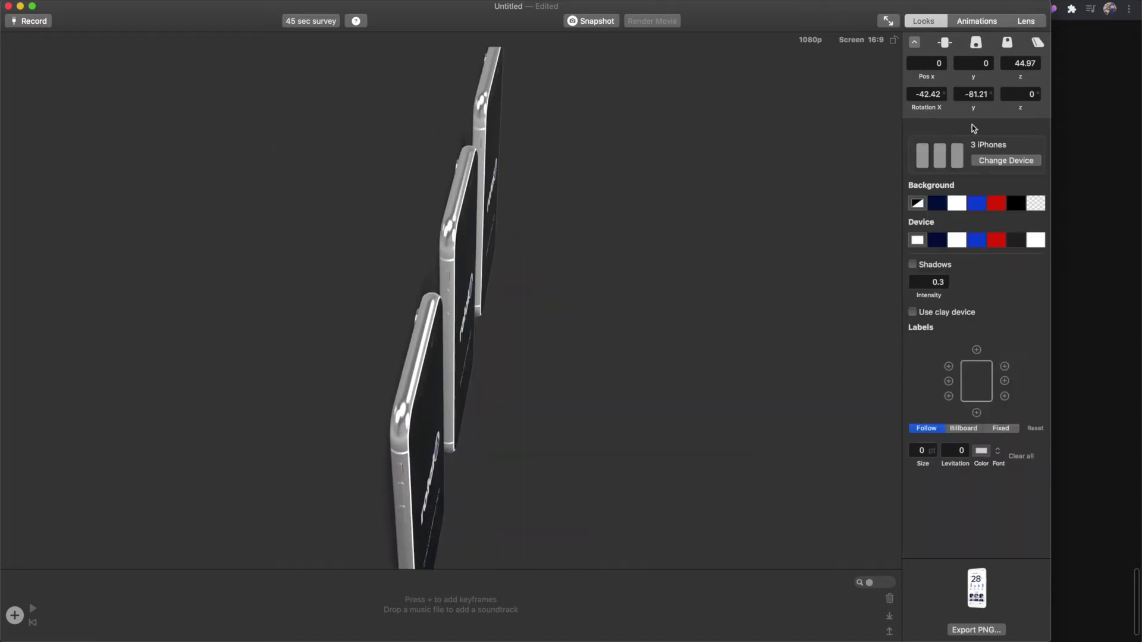
Change the device to iPhone 11 Pro and rotate it to face almost straight forward
left_click(1006, 162)
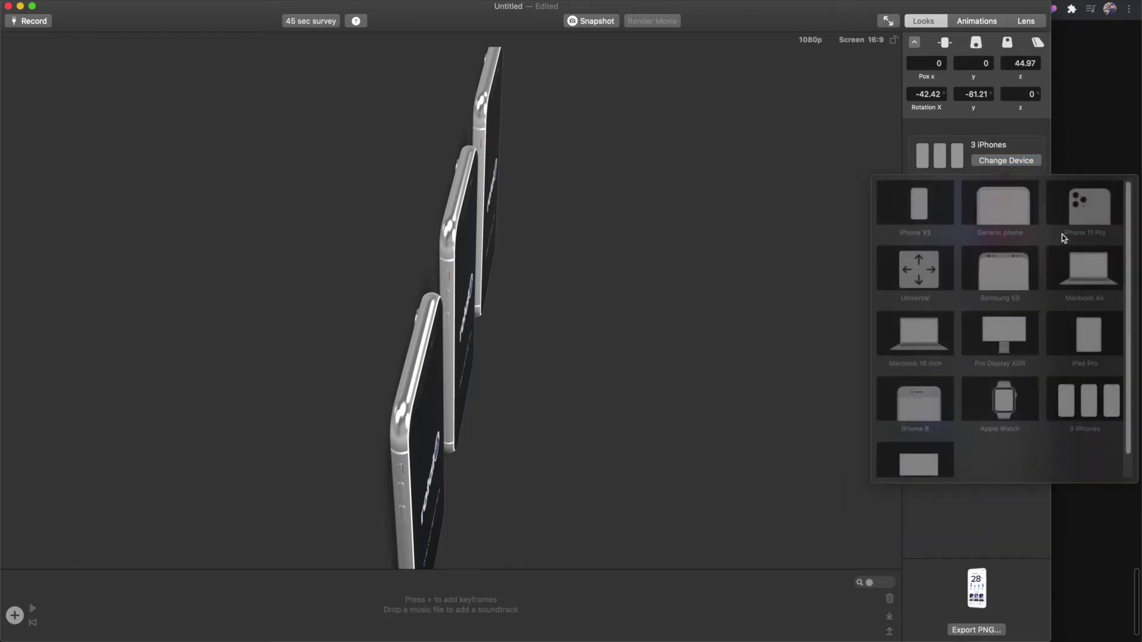
left_click(1092, 208)
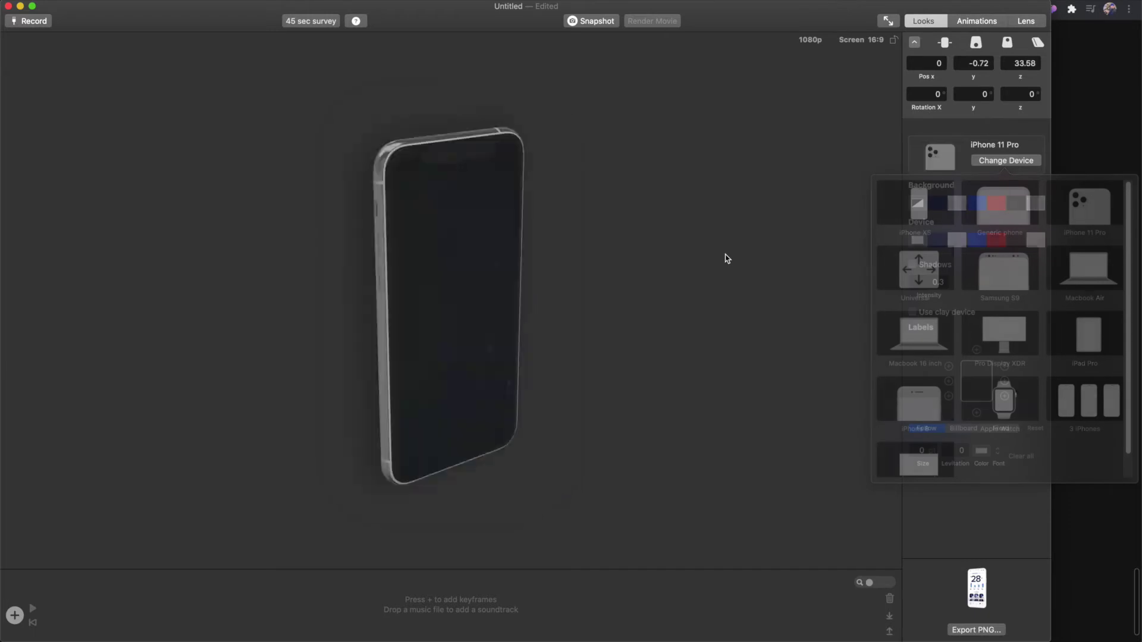
left_click_drag(439, 291, 471, 275)
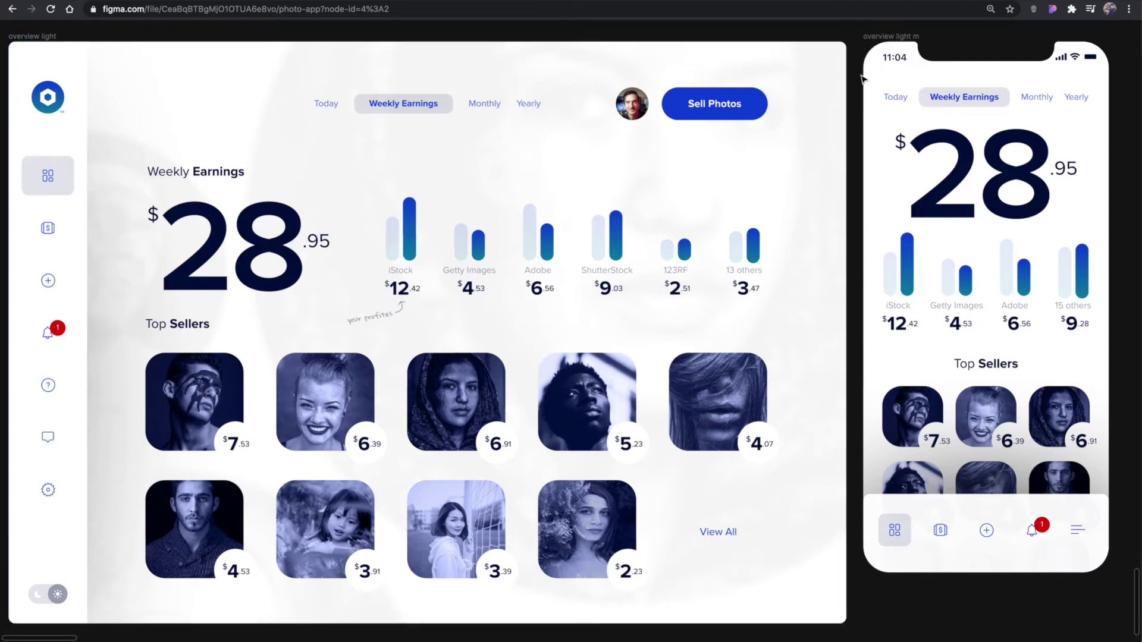
Switch to the Figma photo-app file and export the "overview light m" frame as a 2x PNG
left_click(878, 37)
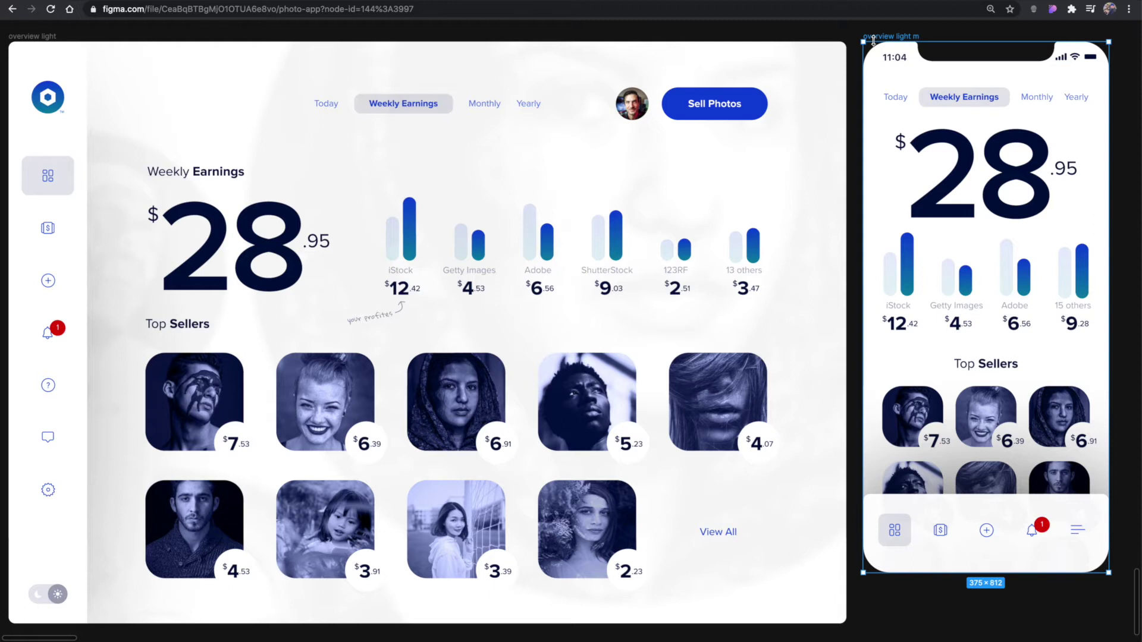
key("ctrl+backslash")
scroll(1056, 416, "down", 5)
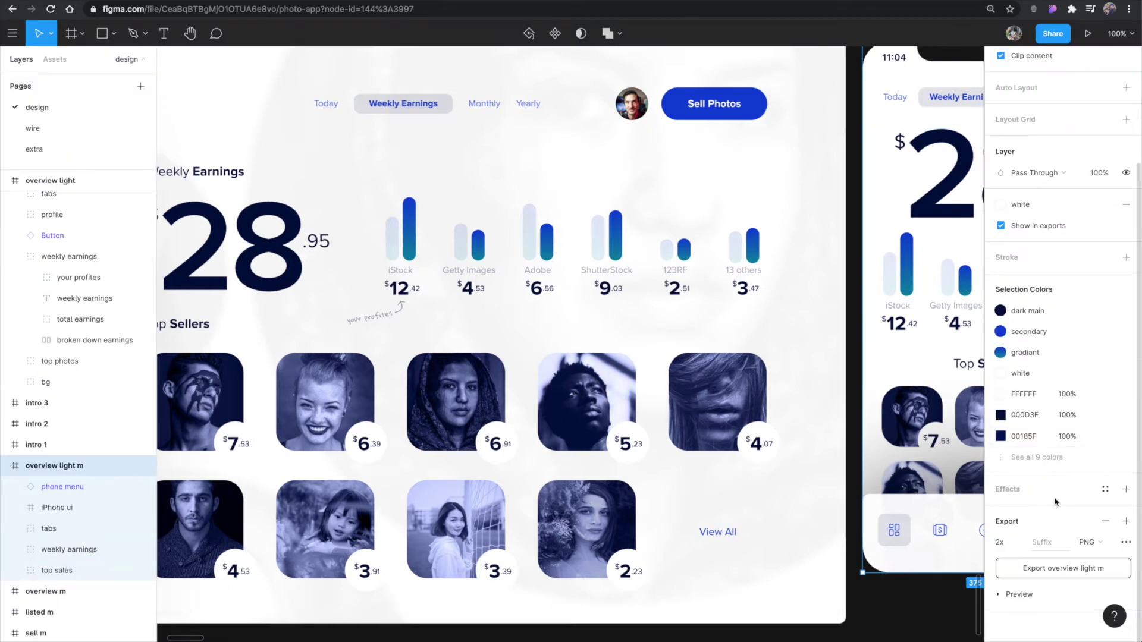
left_click(1059, 572)
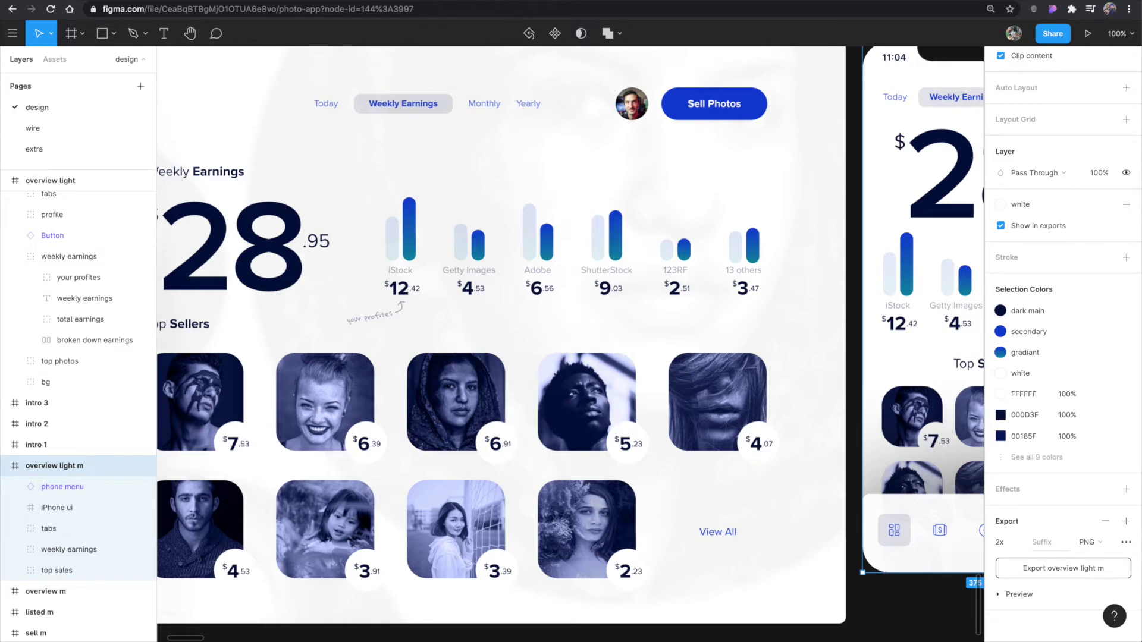
Switch back to Rotato and place overview light m.png on the iPhone 11 Pro's screen from the rotato folder
key("super+Tab")
left_click_drag(1091, 272, 660, 252)
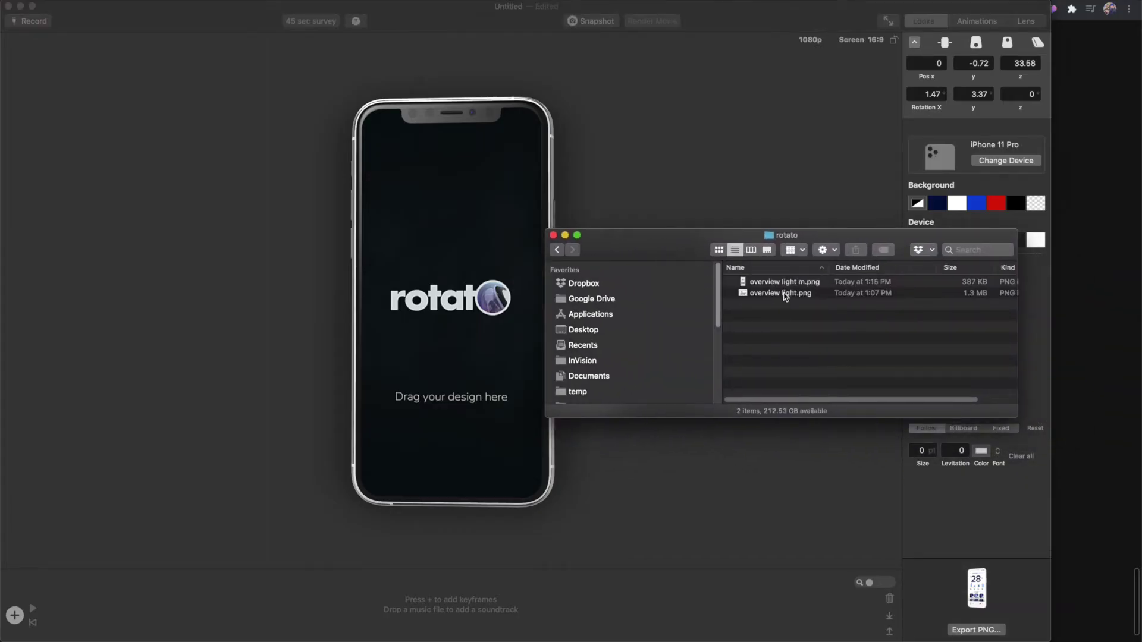
left_click_drag(785, 284, 451, 269)
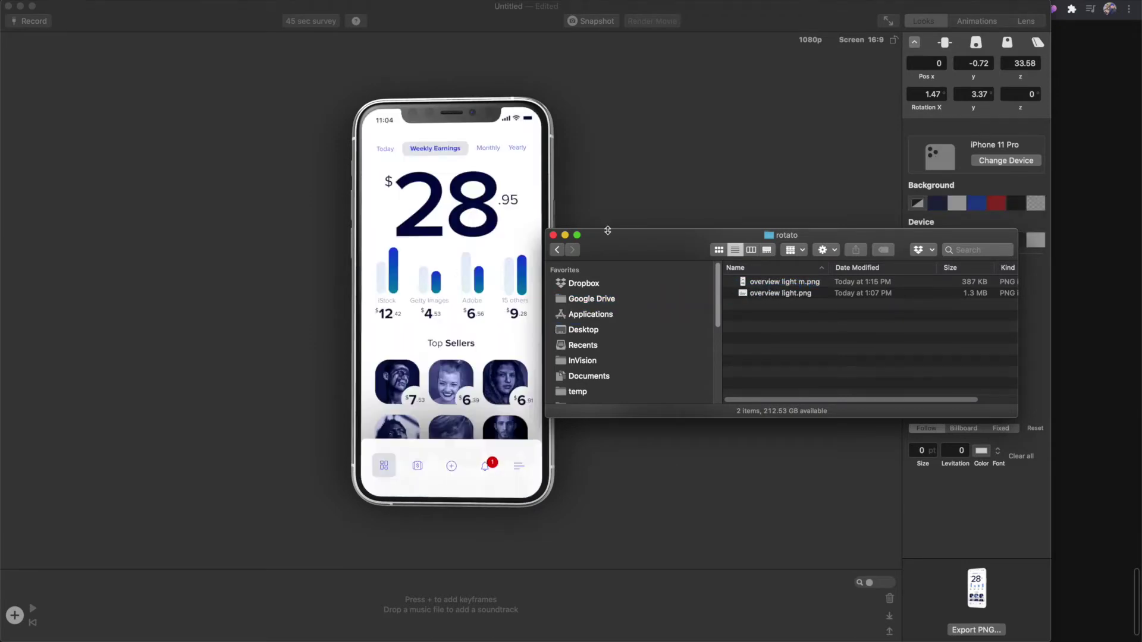
key("super+Tab")
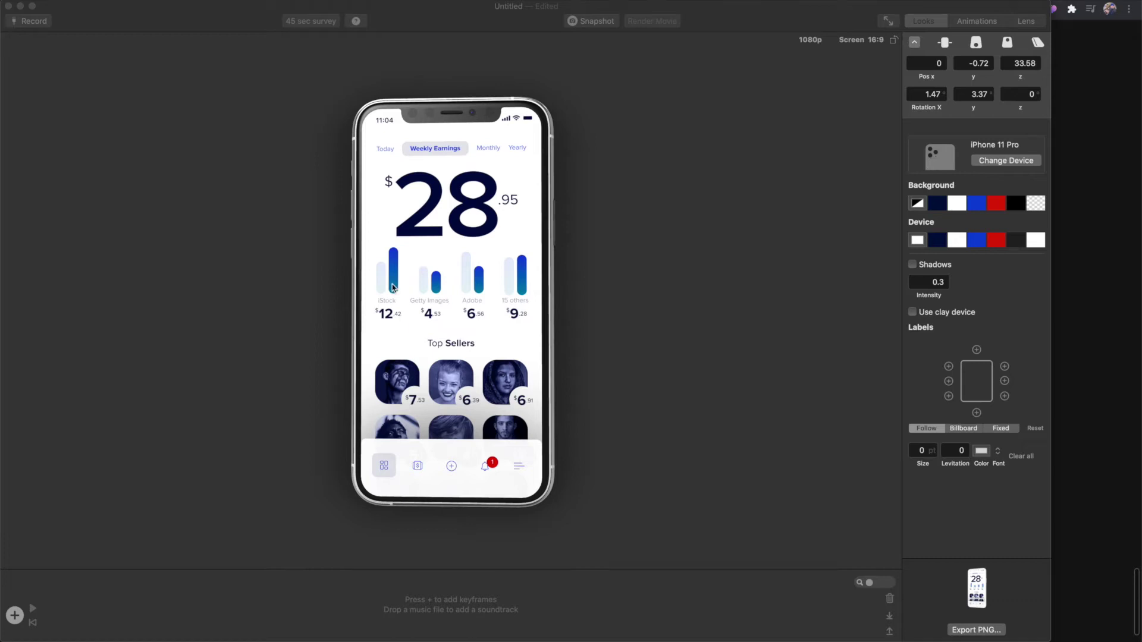
Try black, red and blue backgrounds, choose the transparent one, and tilt the phone to about -16° on X and -29° on Y
left_click_drag(392, 287, 509, 326)
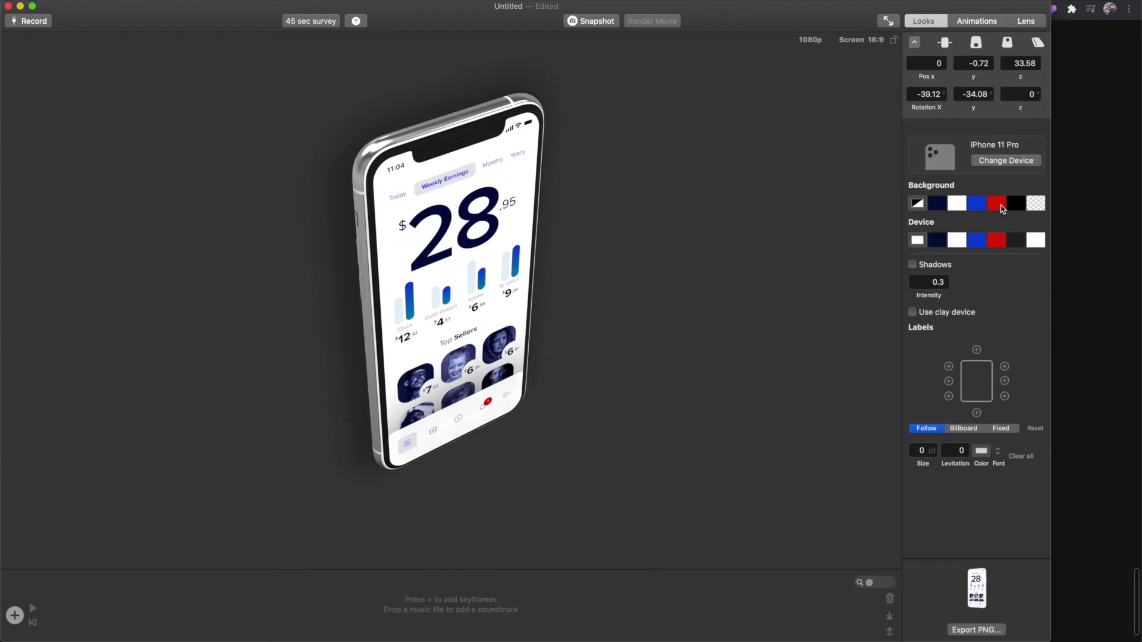
left_click(1016, 203)
left_click(996, 203)
left_click(977, 204)
left_click(1035, 204)
left_click_drag(485, 318, 474, 289)
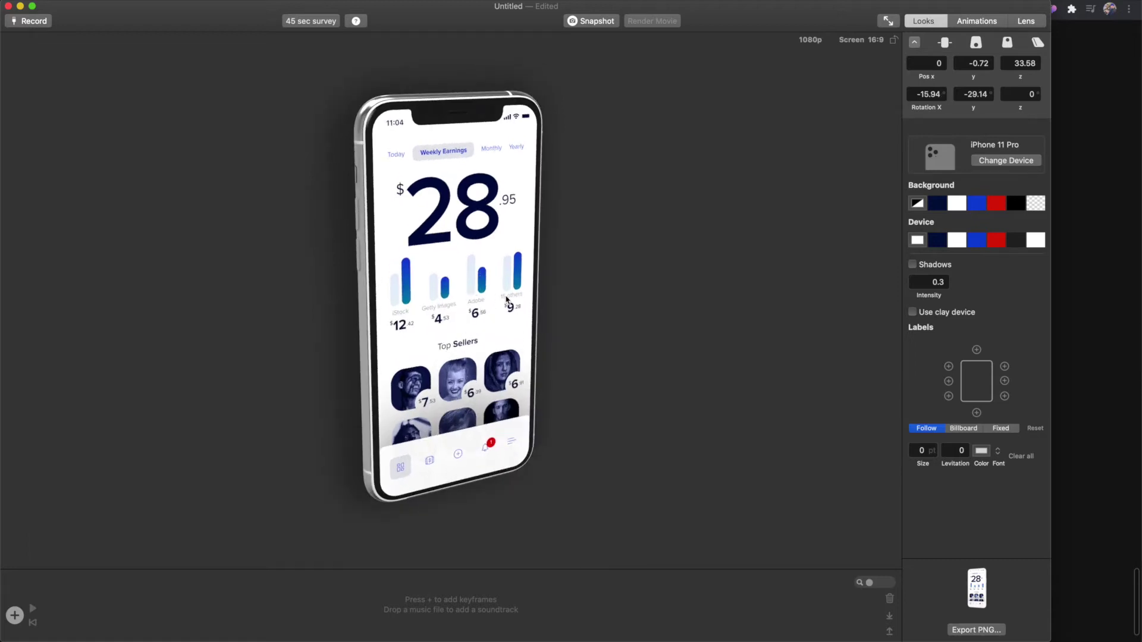
Turn off the shadows and enable the clay device, rotating the phone to about -21° on X and 7° on Y
left_click(913, 266)
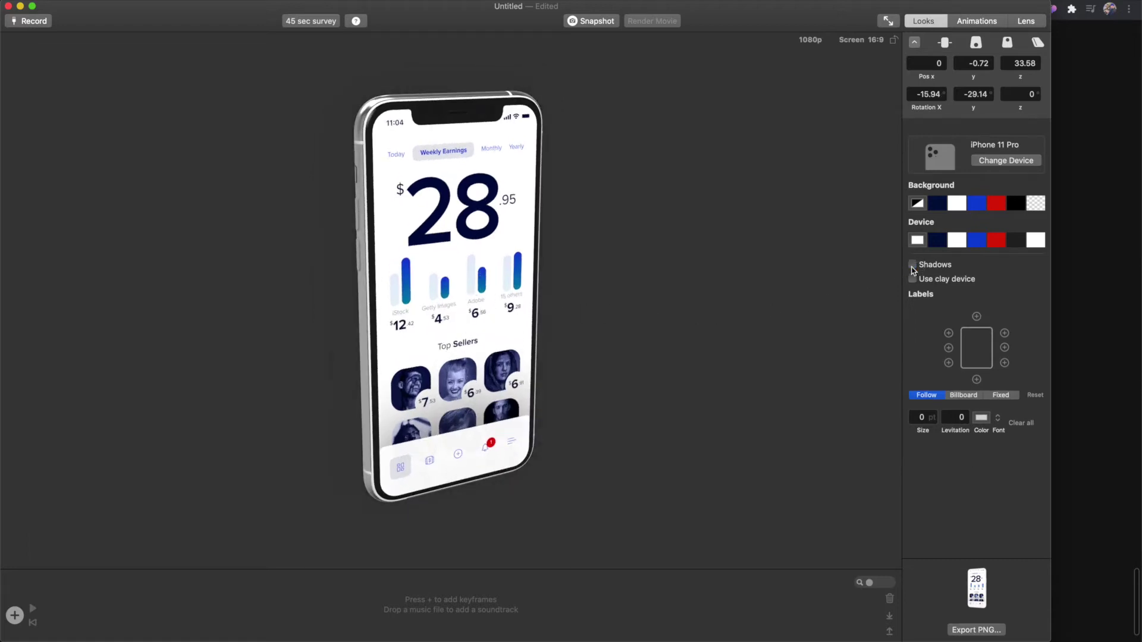
left_click_drag(437, 334, 411, 284)
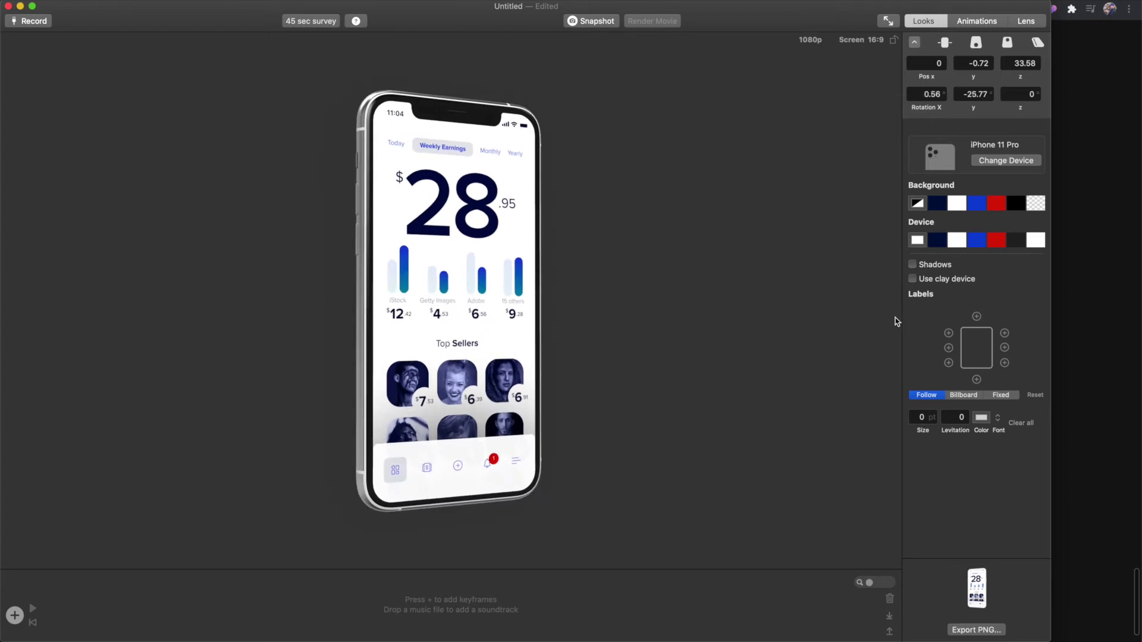
left_click(913, 280)
left_click_drag(390, 218, 377, 277)
left_click_drag(398, 279, 398, 250)
left_click_drag(508, 164, 522, 195)
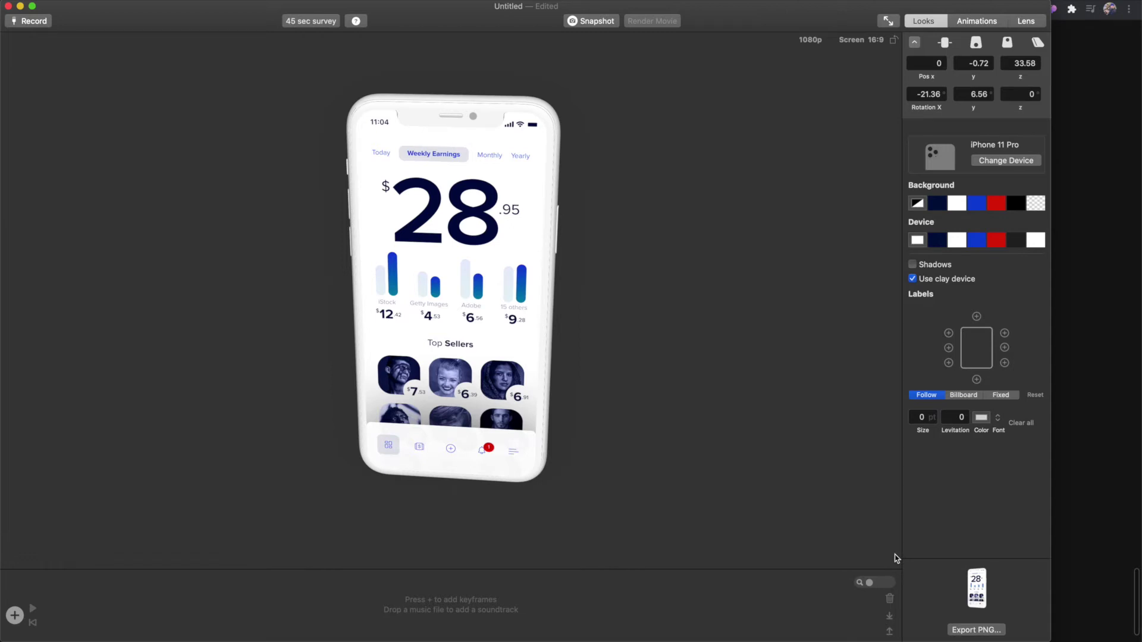
Take a snapshot of the white clay phone mockup and start exporting it as a PNG
left_click(593, 24)
left_click(979, 632)
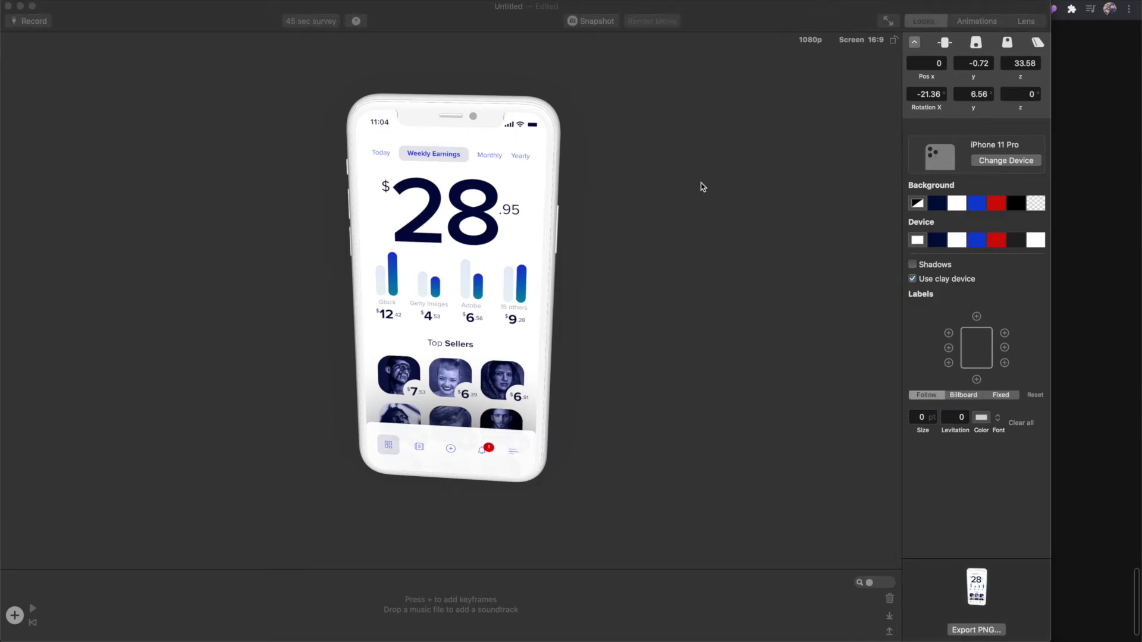
Turn the phone to about -18° on X and -9° on Y, add the third preset animation to the timeline and play it
left_click_drag(471, 283, 763, 107)
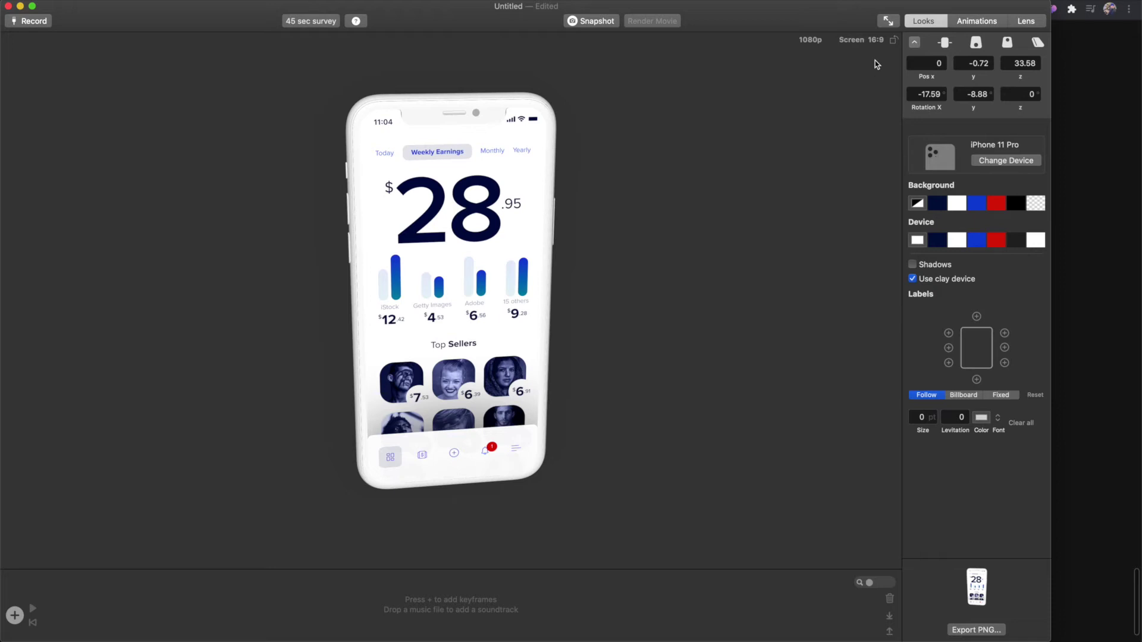
left_click(973, 24)
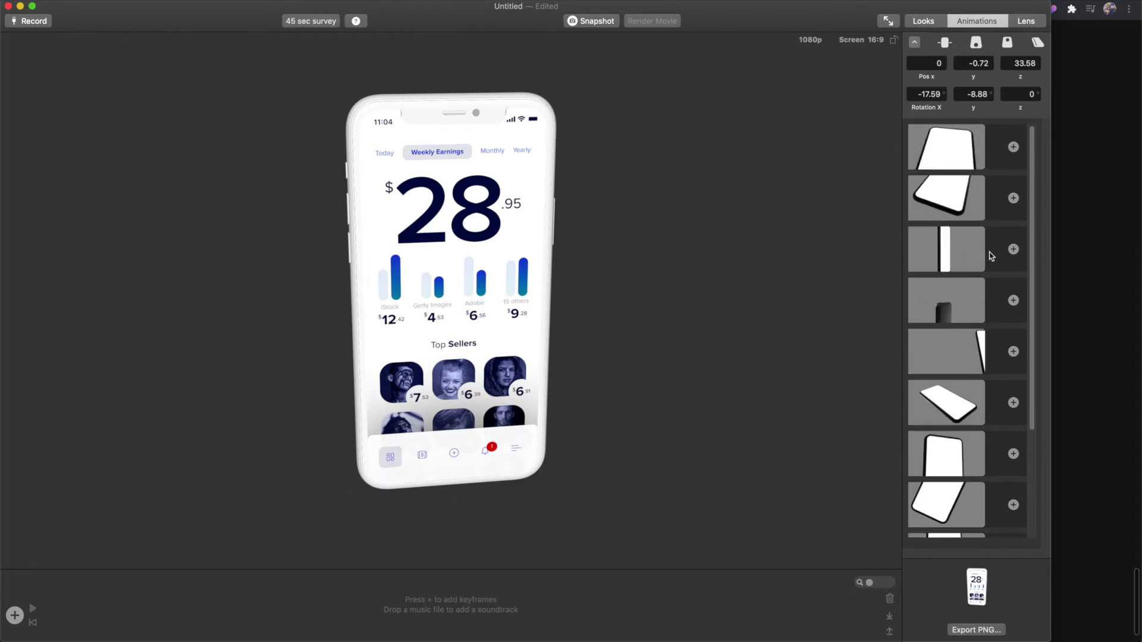
left_click(1014, 252)
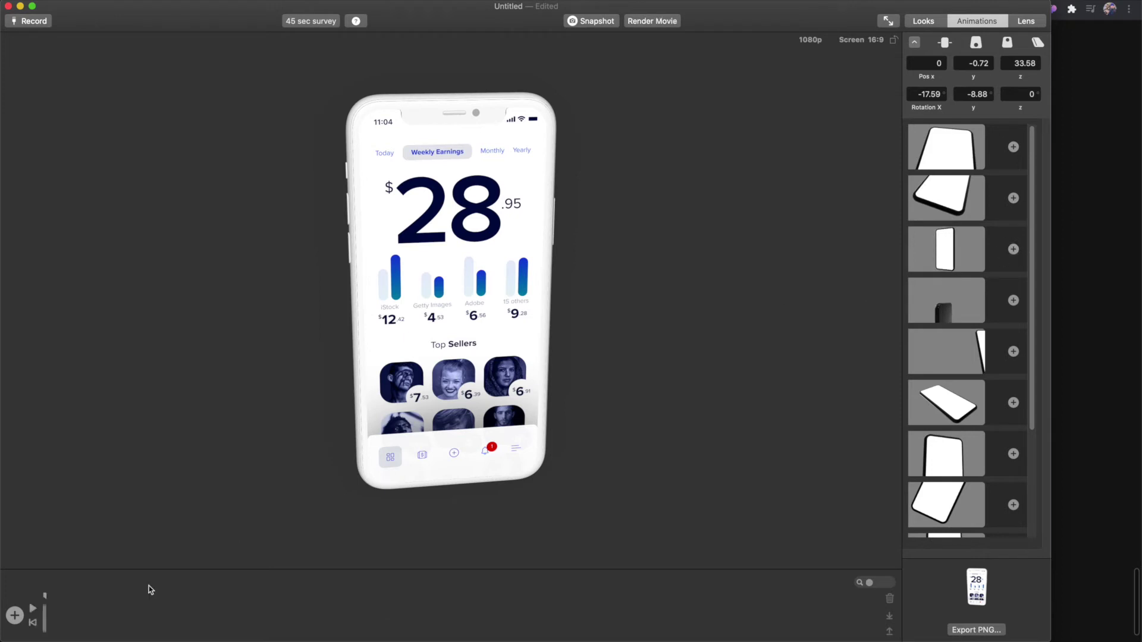
left_click(33, 612)
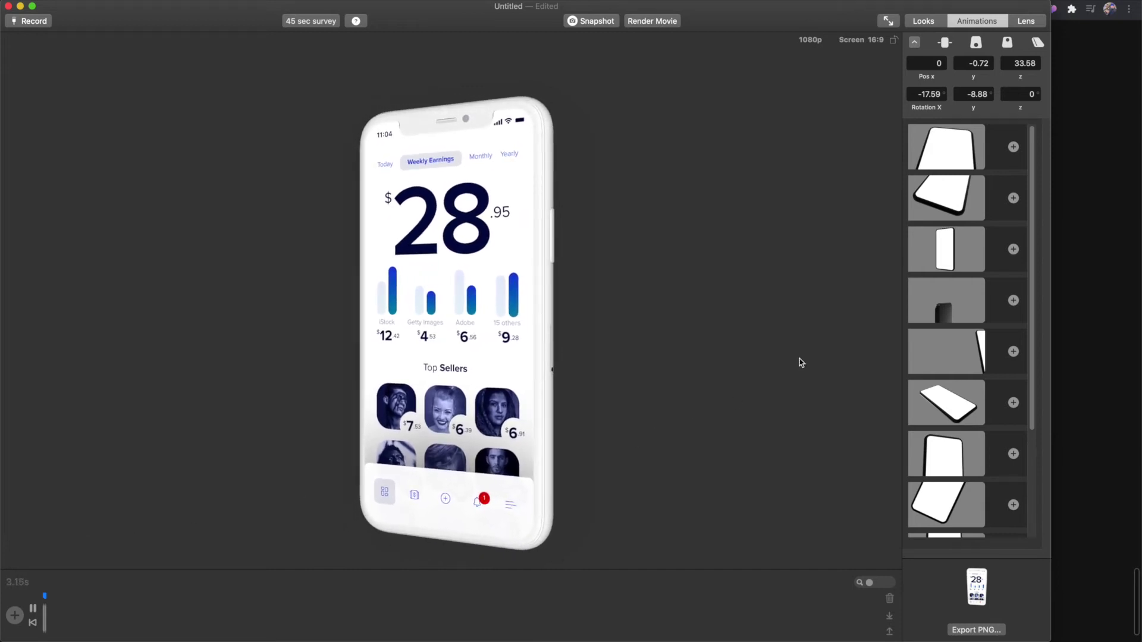
Add the third and first preset animations to the timeline, preview them, and delete them from the timeline
left_click(1014, 249)
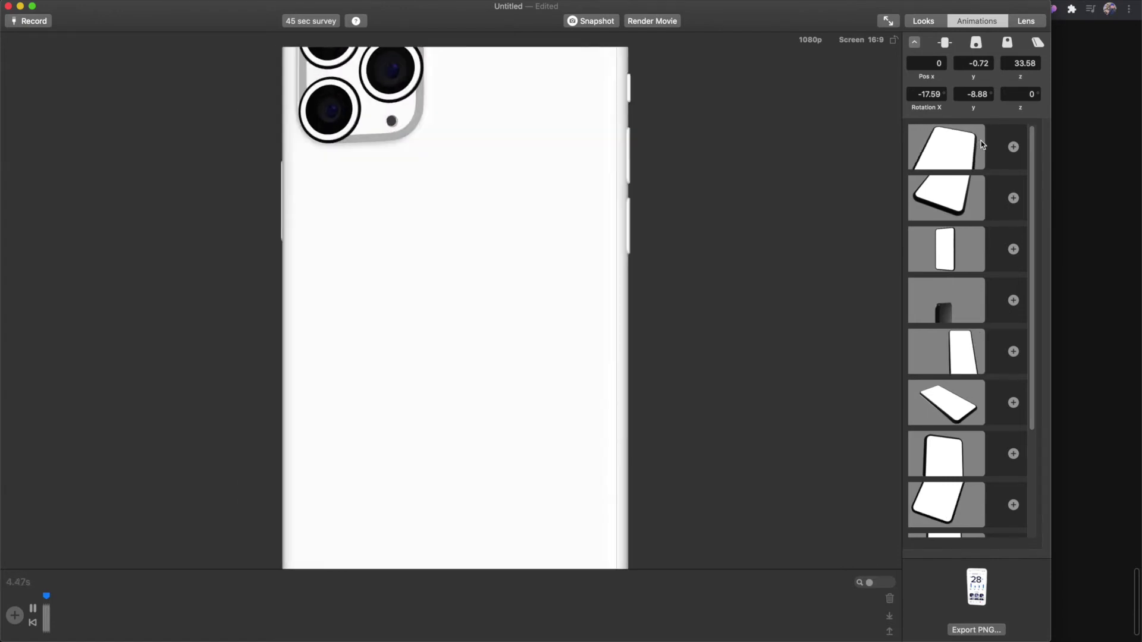
left_click(1013, 147)
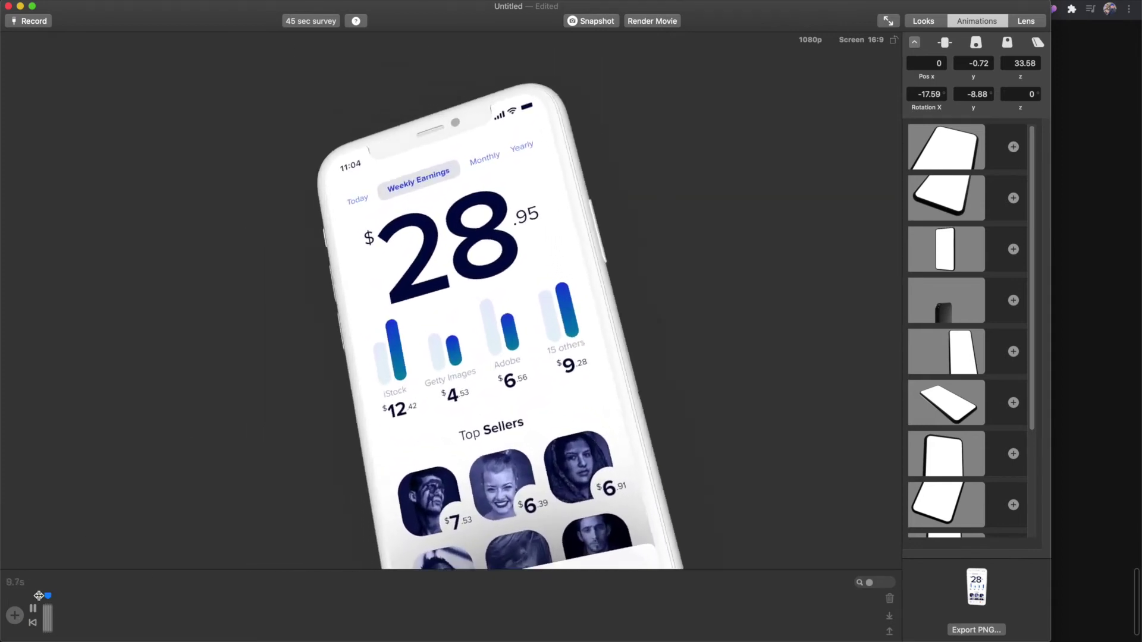
left_click(34, 613)
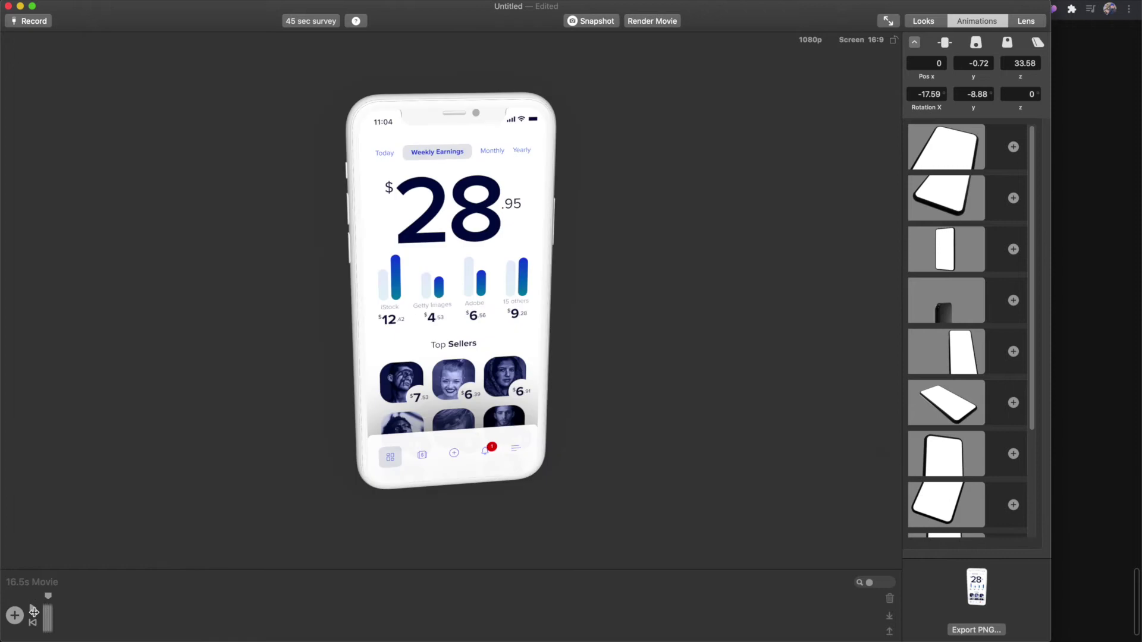
left_click(34, 613)
left_click(34, 612)
left_click(890, 598)
Move the phone to about X 12.8, Y 4.3, tilt it to about -34° on X and 7° on Y, and add a keyframe
left_click_drag(503, 320, 491, 321)
left_click_drag(557, 402, 188, 537)
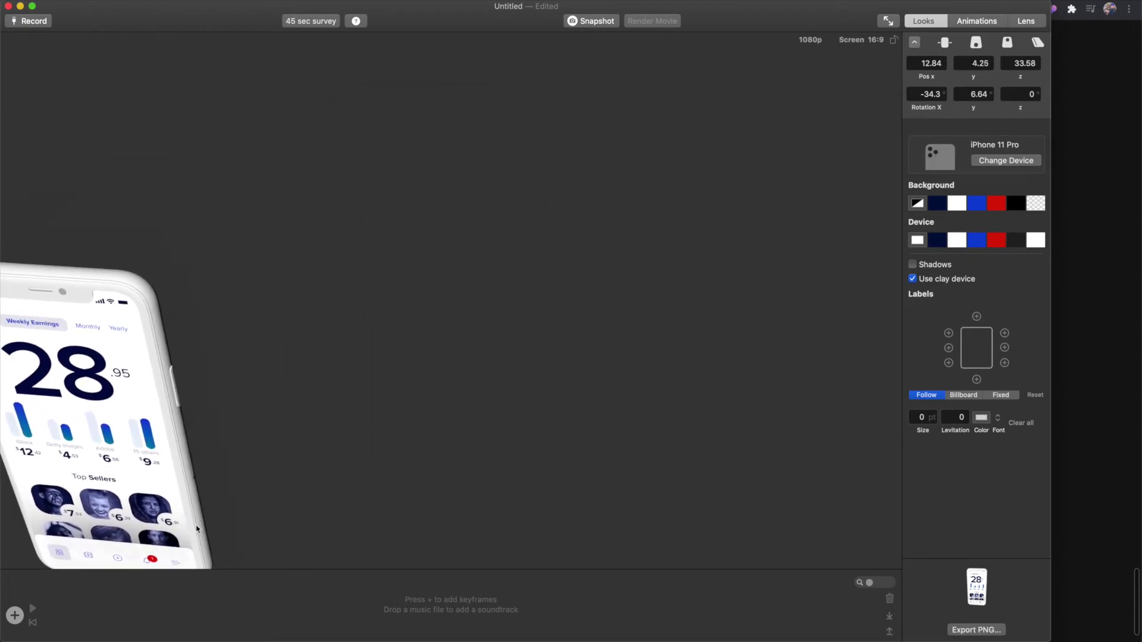
left_click(15, 615)
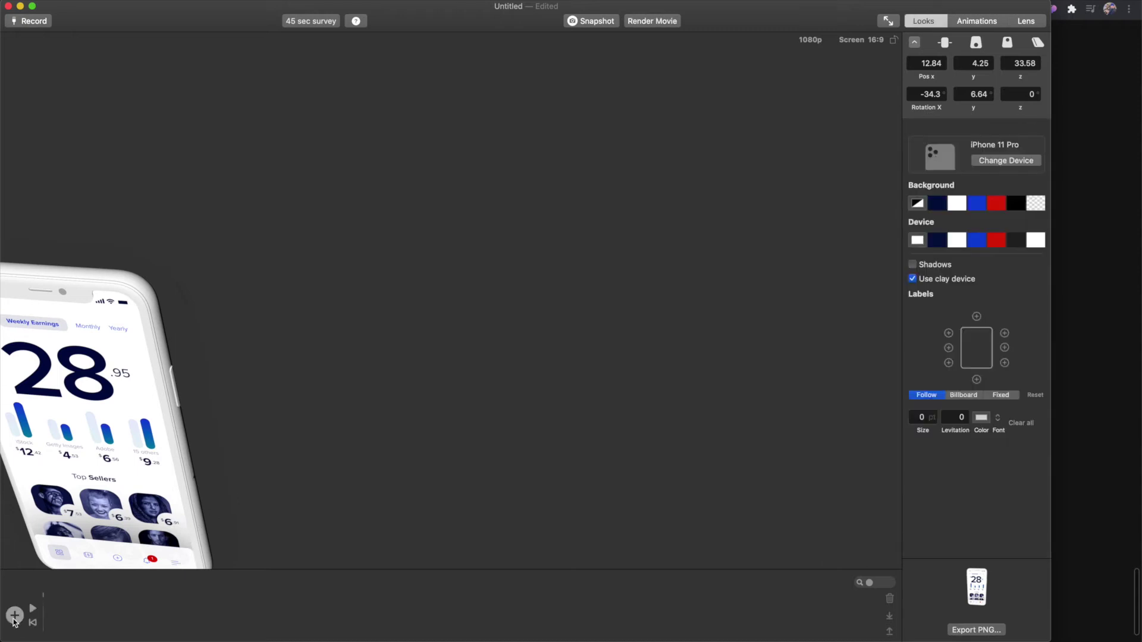
Move the phone to about X -11.6, Y -4.3, turn it to about -54° on X and 30° on Y, and add a second keyframe
left_click_drag(83, 510, 174, 462)
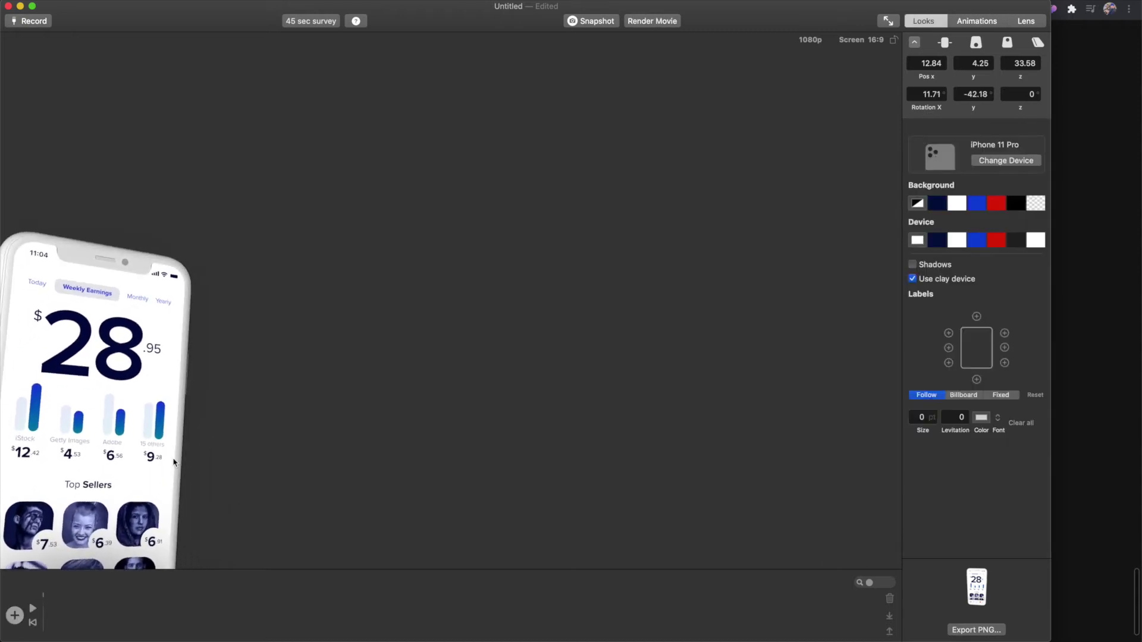
left_click_drag(83, 479, 558, 330)
left_click(17, 617)
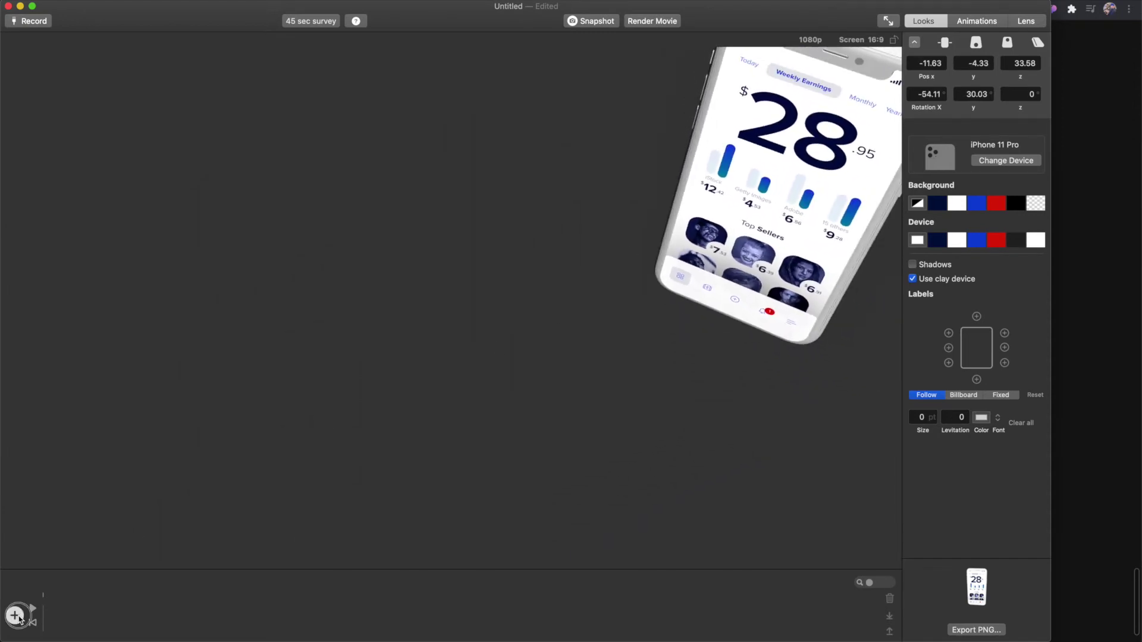
Play the keyframe animation and adjust its transition on the timeline for a movie length of about 7 s
left_click(30, 609)
left_click(32, 611)
left_click(42, 618)
left_click_drag(54, 624, 47, 626)
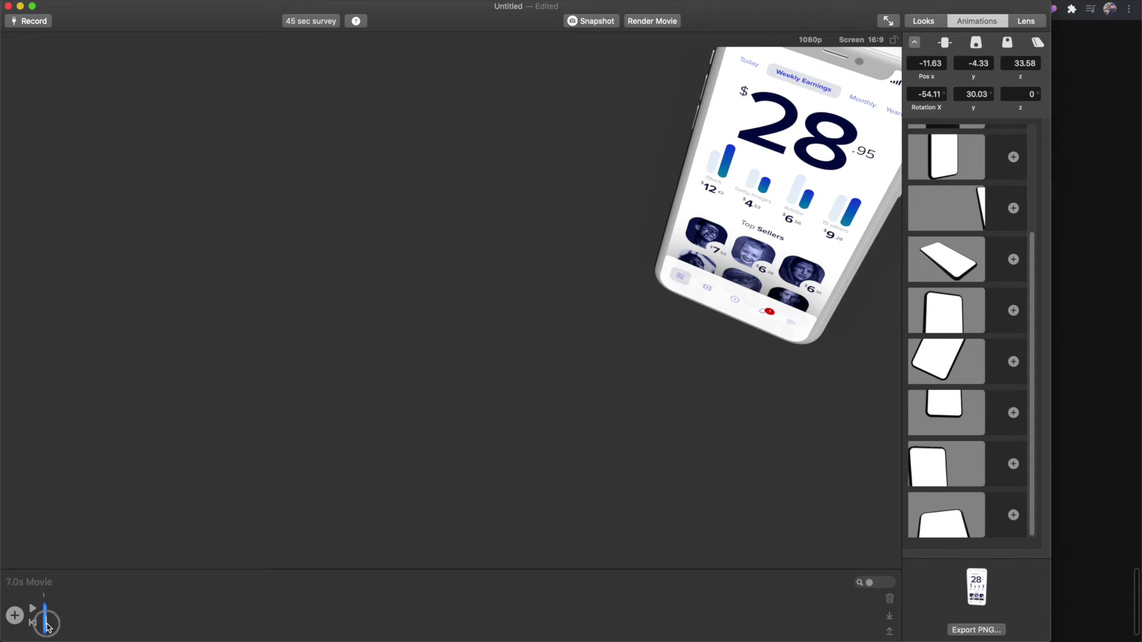
key("space")
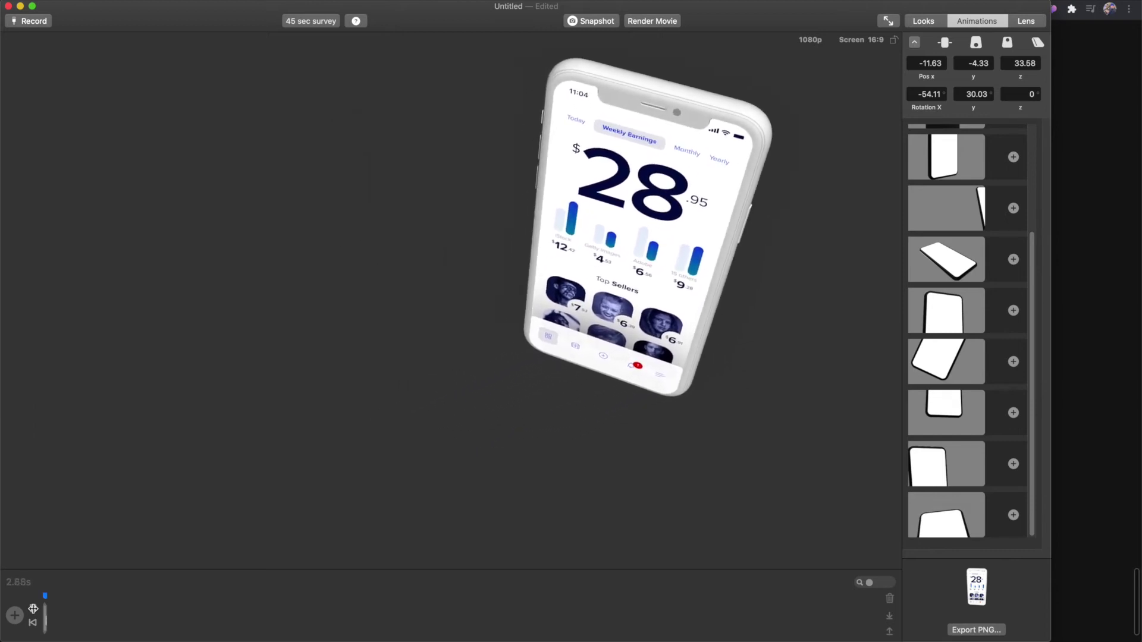
key("space")
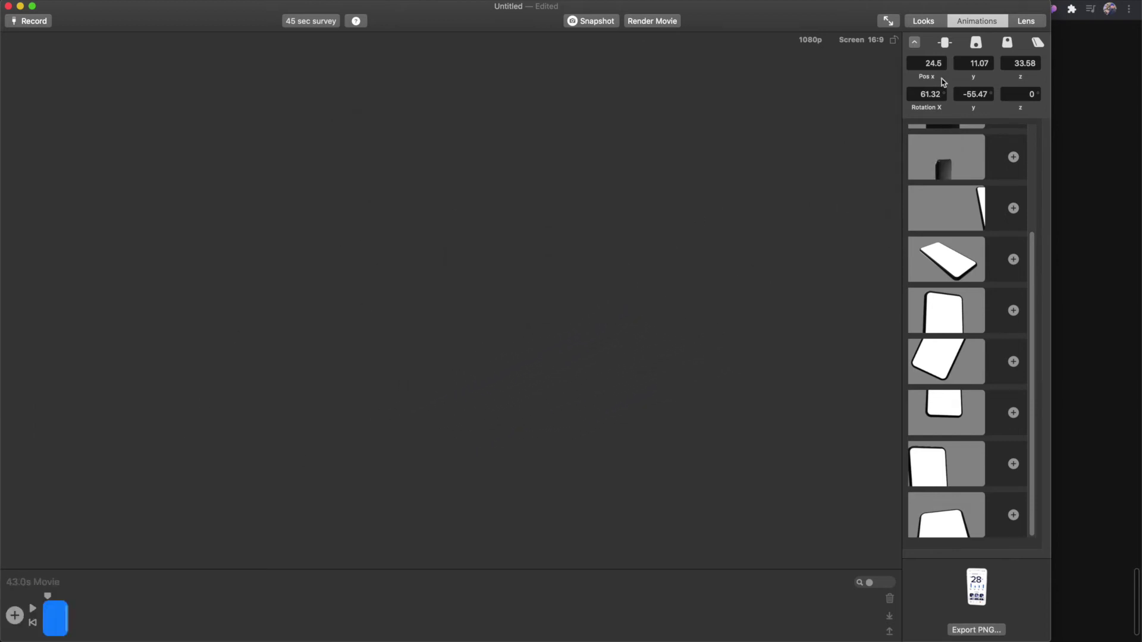
Reset the phone to the centred front position and turn it to about -7° on X and 12° on Y
left_click(945, 42)
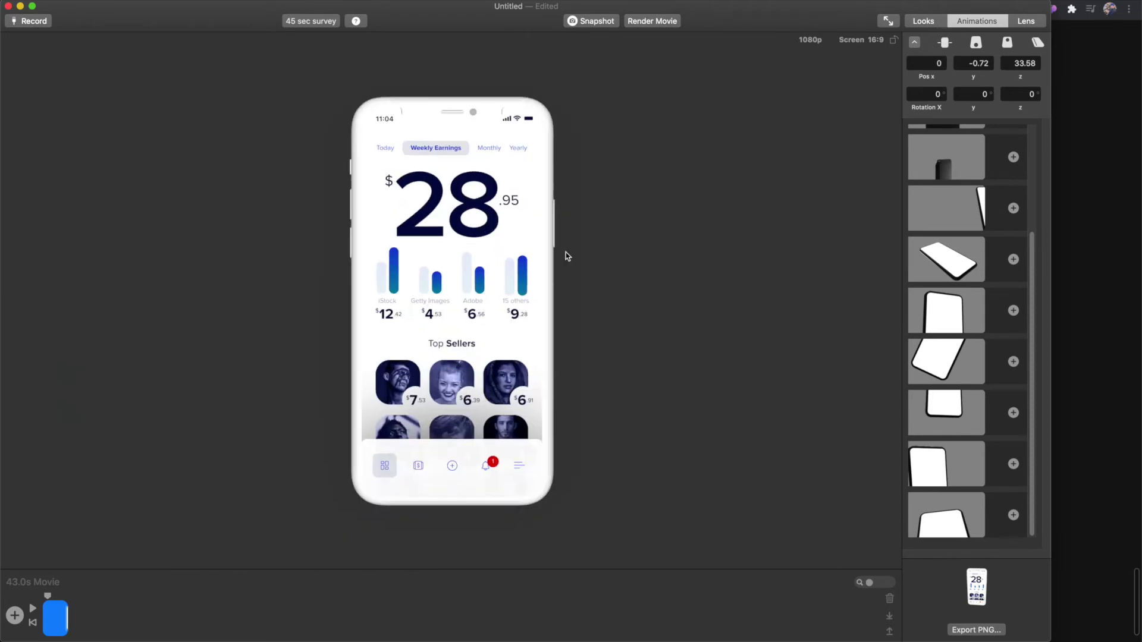
left_click_drag(441, 320, 410, 331)
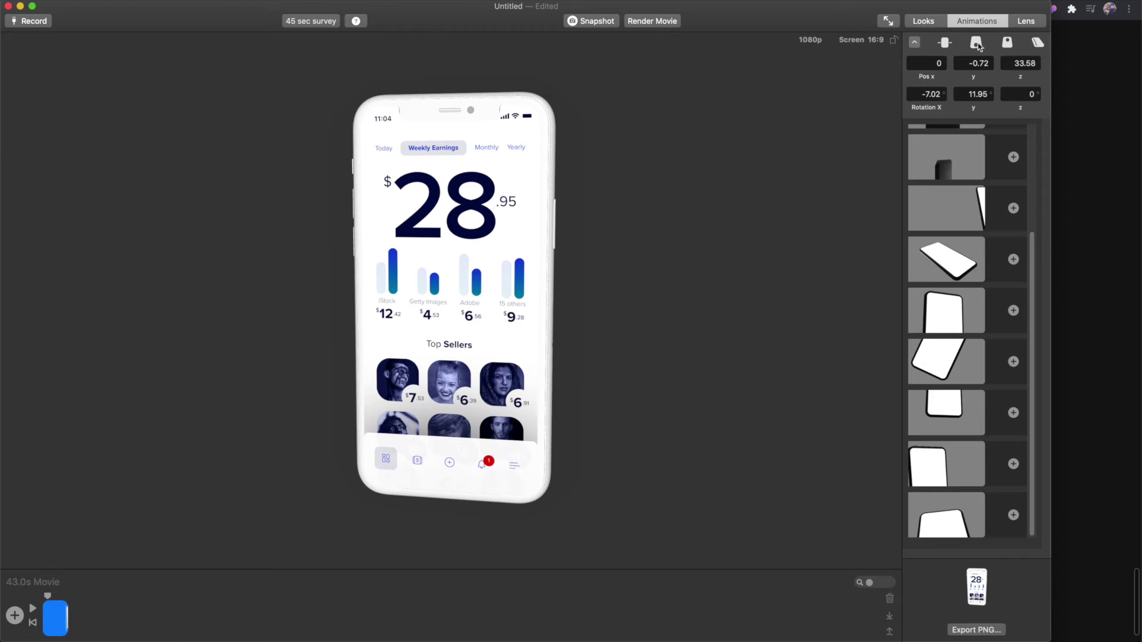
Try the close-up and isometric position presets, undo them, and rotate the phone to about -18° on X and 11° on Y
left_click(1005, 44)
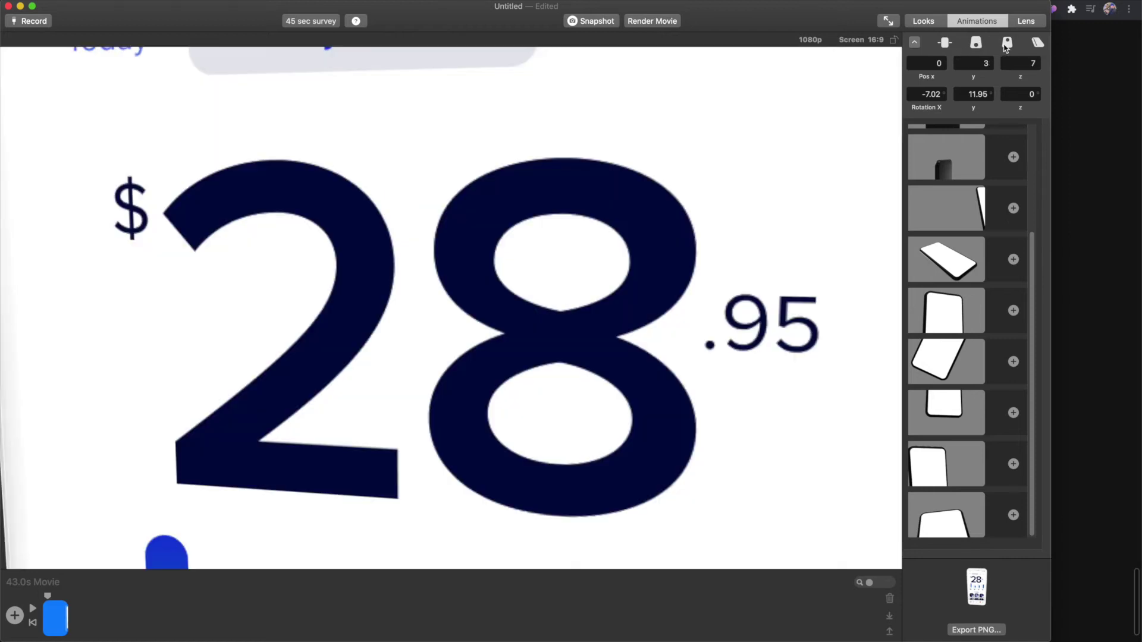
left_click(1037, 43)
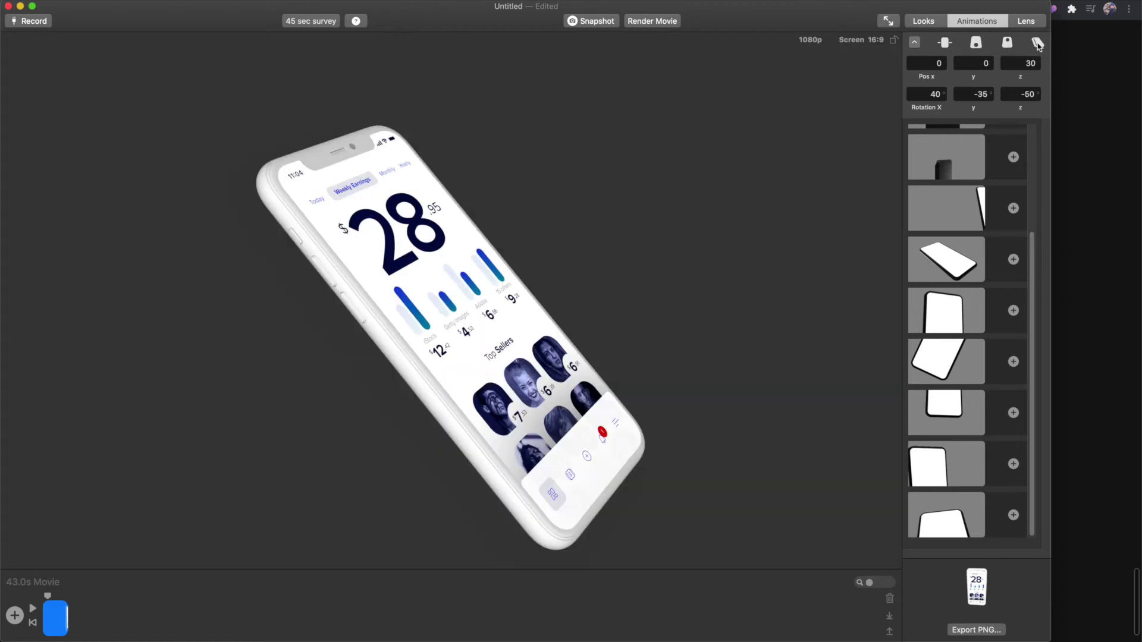
key("super+z")
left_click(473, 323)
left_click_drag(473, 323, 493, 345)
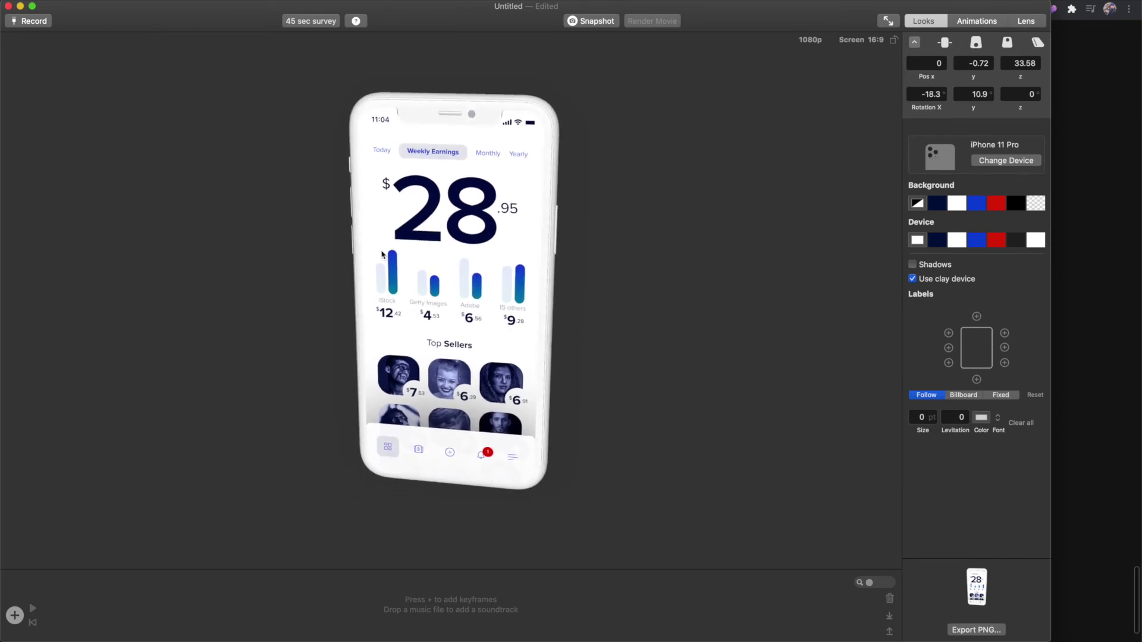
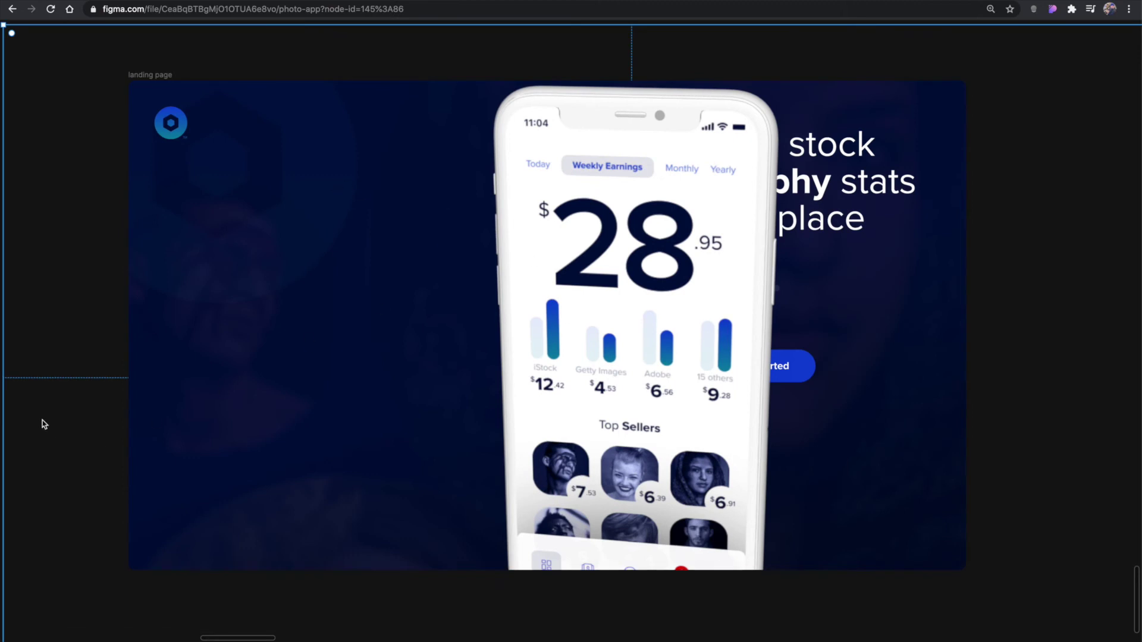
Scale down the phone mockup image on the Figma landing page and place it beside the headline
left_click_drag(6, 396, 398, 395)
left_click_drag(361, 25, 505, 208, "alt+shift")
left_click_drag(640, 315, 495, 242)
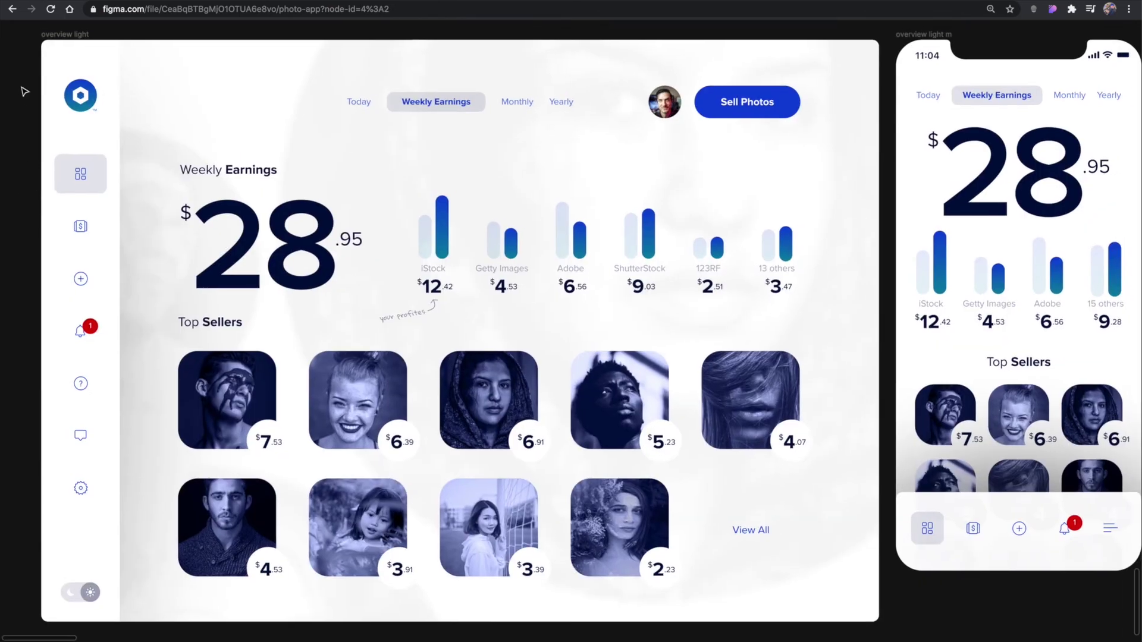
Select the "overview light" desktop frame and bring up its PNG export settings
left_click(47, 34)
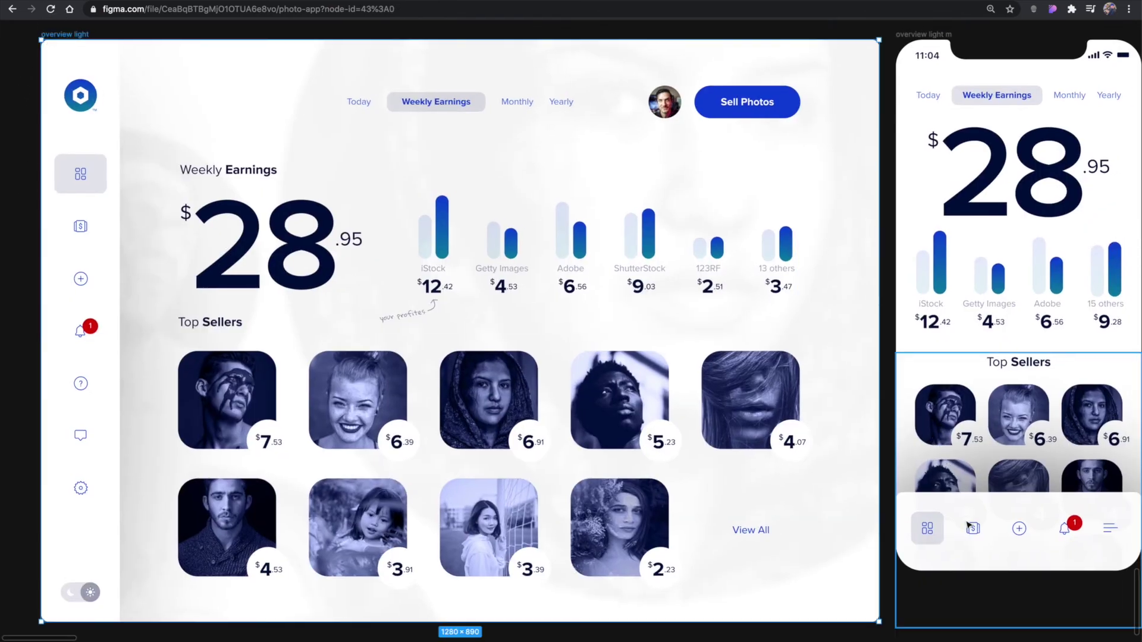
key("ctrl+backslash")
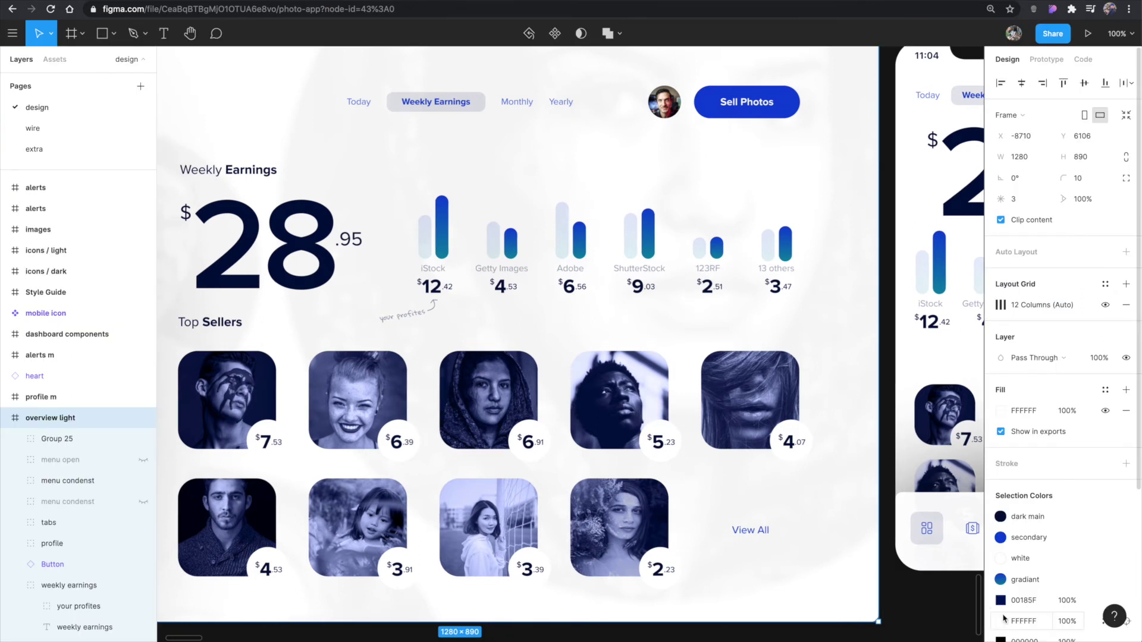
scroll(1050, 586, "down", 5)
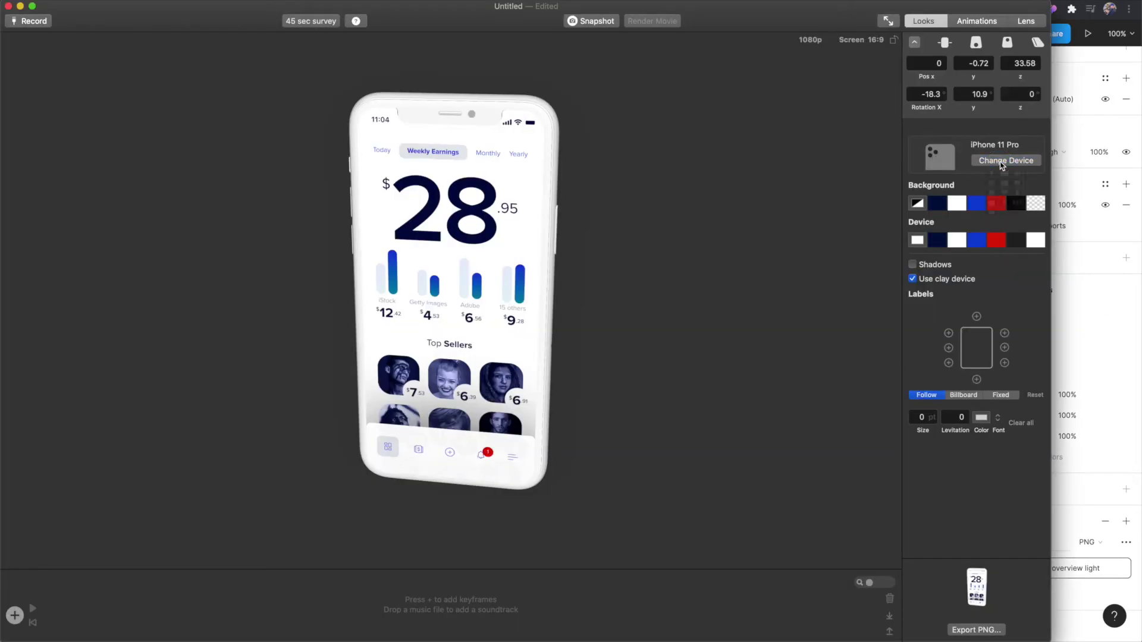
In Rotato, change the device to Macbook 16 inch and rotate it to about -14° on X and -17° on Y
left_click(1000, 162)
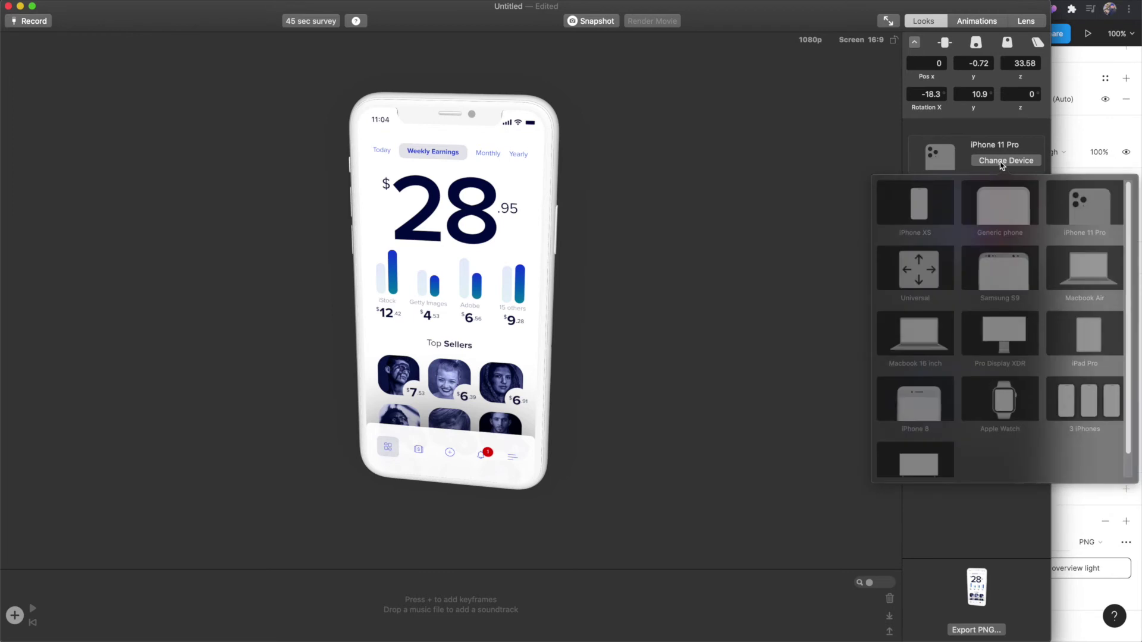
left_click(919, 336)
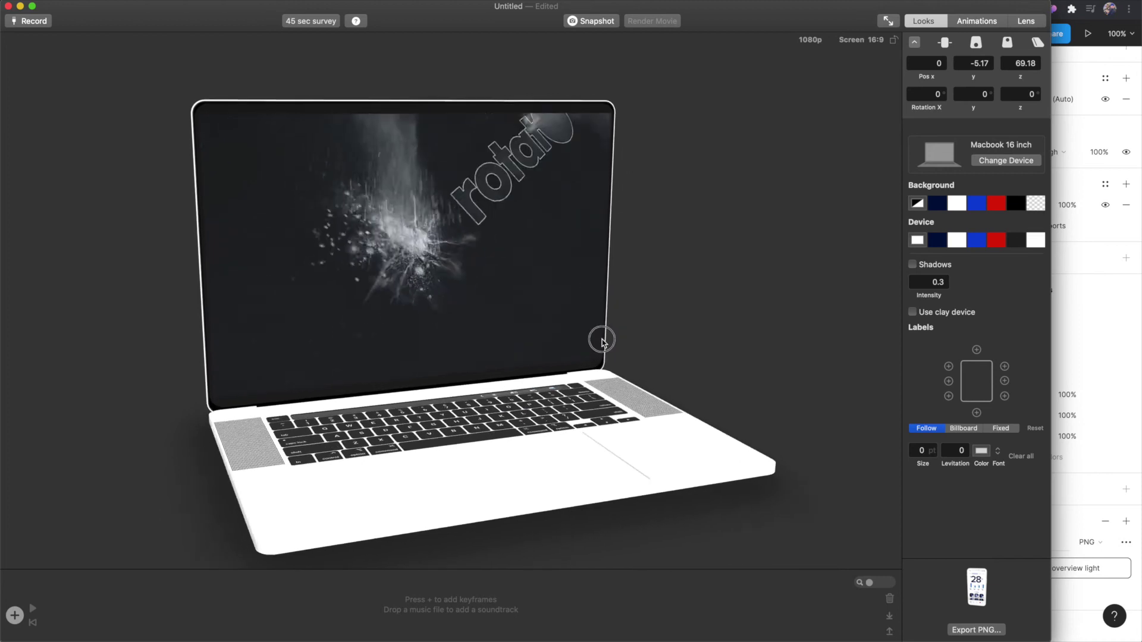
left_click(604, 305)
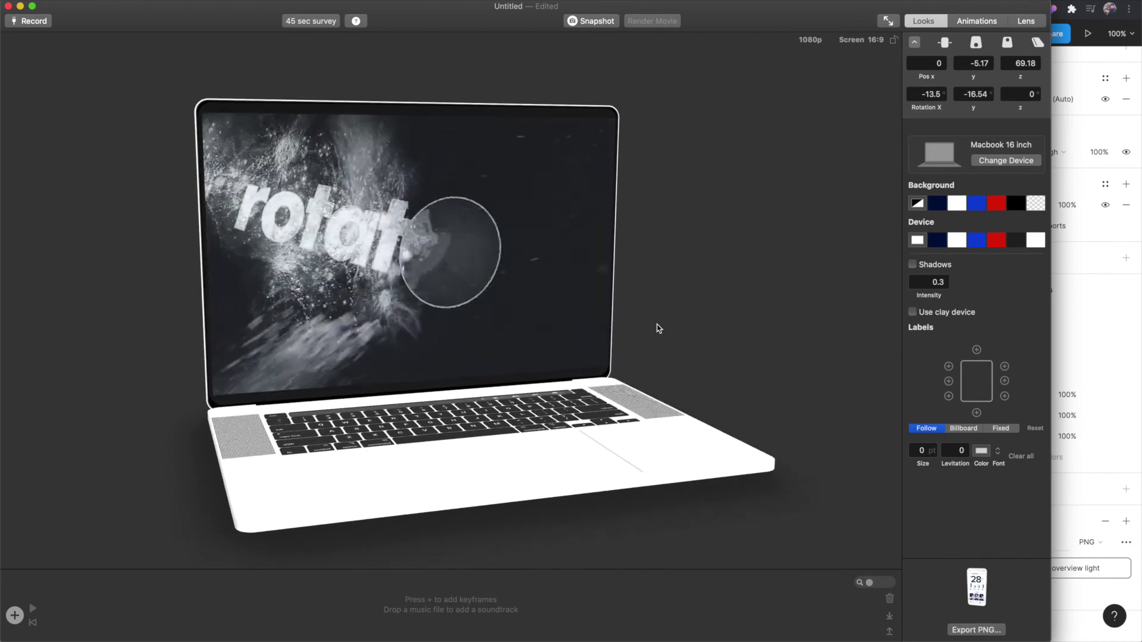
Place overview light.png on the laptop's screen and rotate the laptop to about -15° on X and -22° on Y
left_click_drag(697, 308, 395, 245)
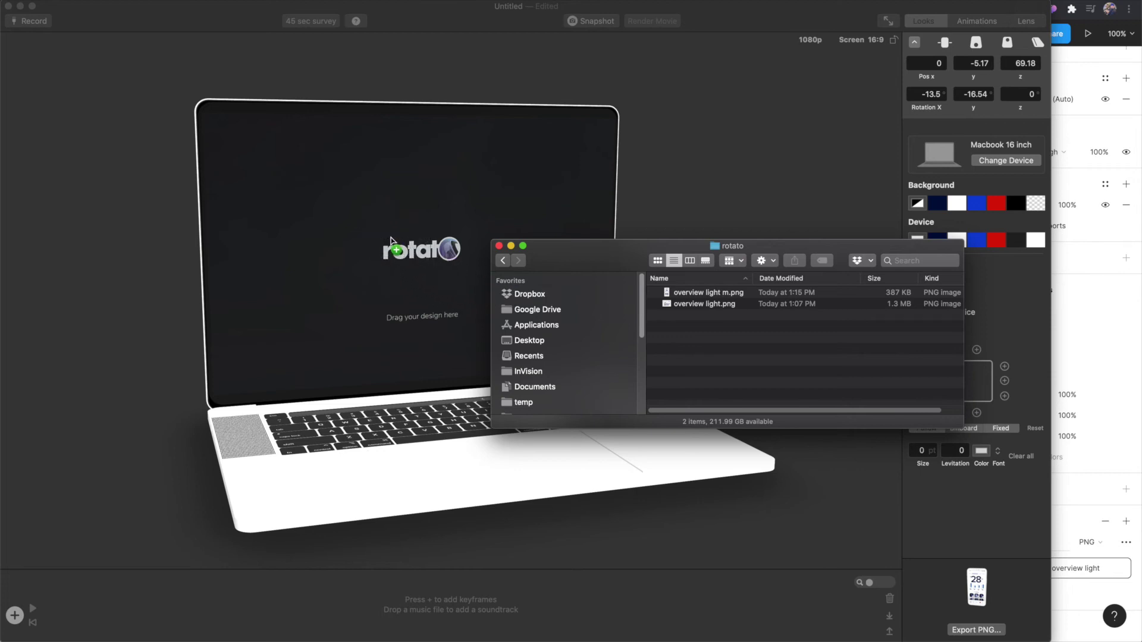
double_click(575, 262)
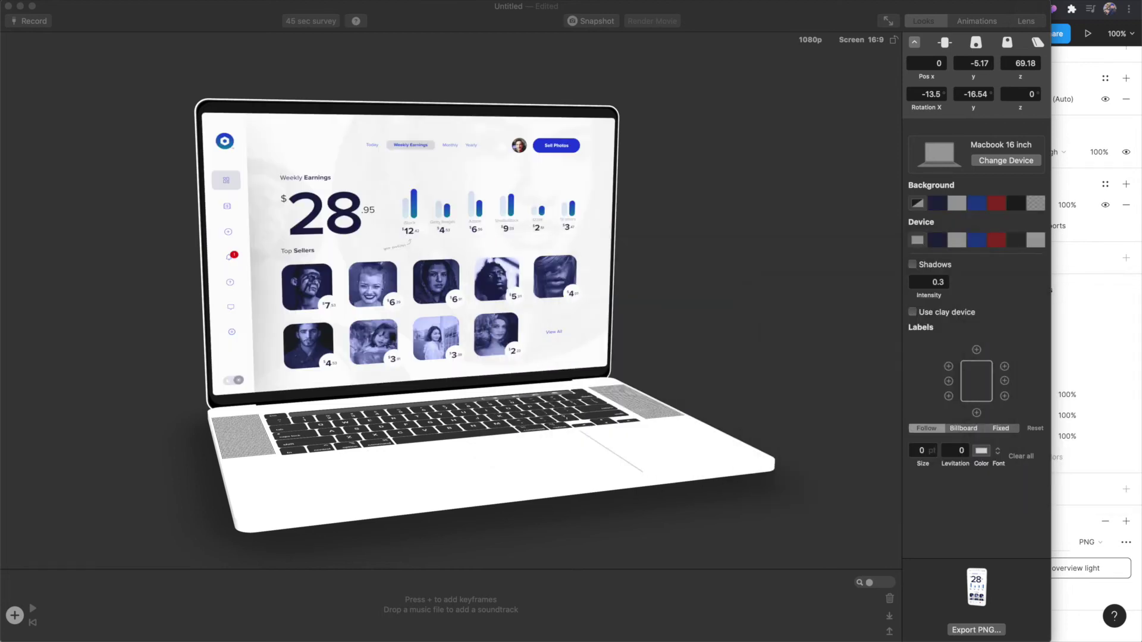
left_click_drag(342, 368, 358, 366)
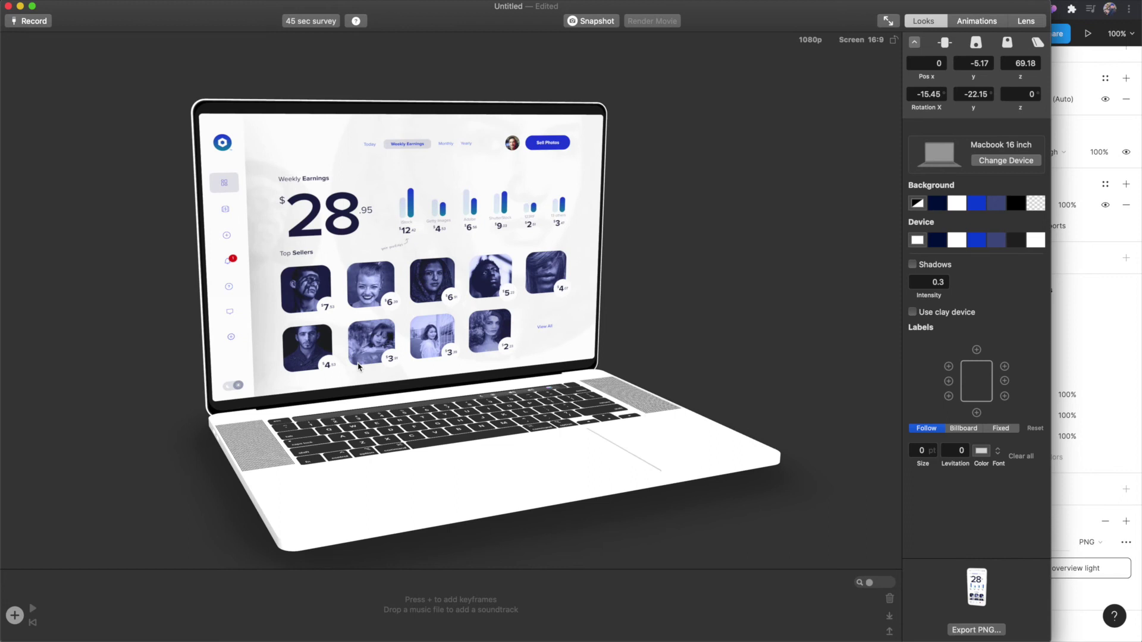
Turn off the laptop's shadows, take a snapshot without them, and place that image in the Figma file
left_click(590, 25)
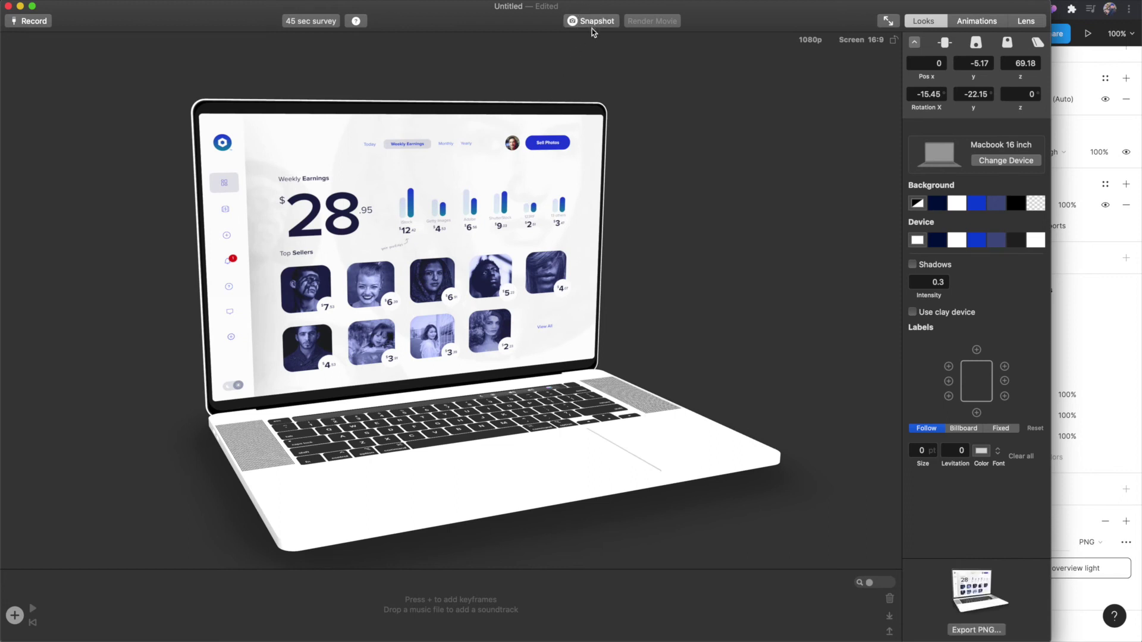
left_click(912, 264)
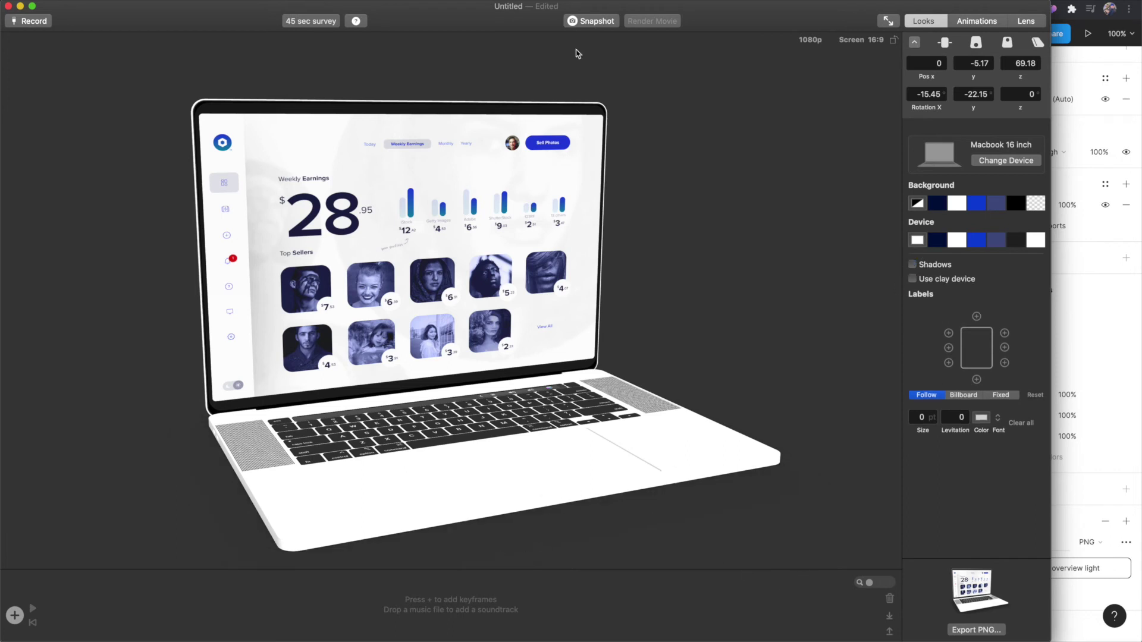
left_click(597, 25)
left_click_drag(970, 571, 1093, 471)
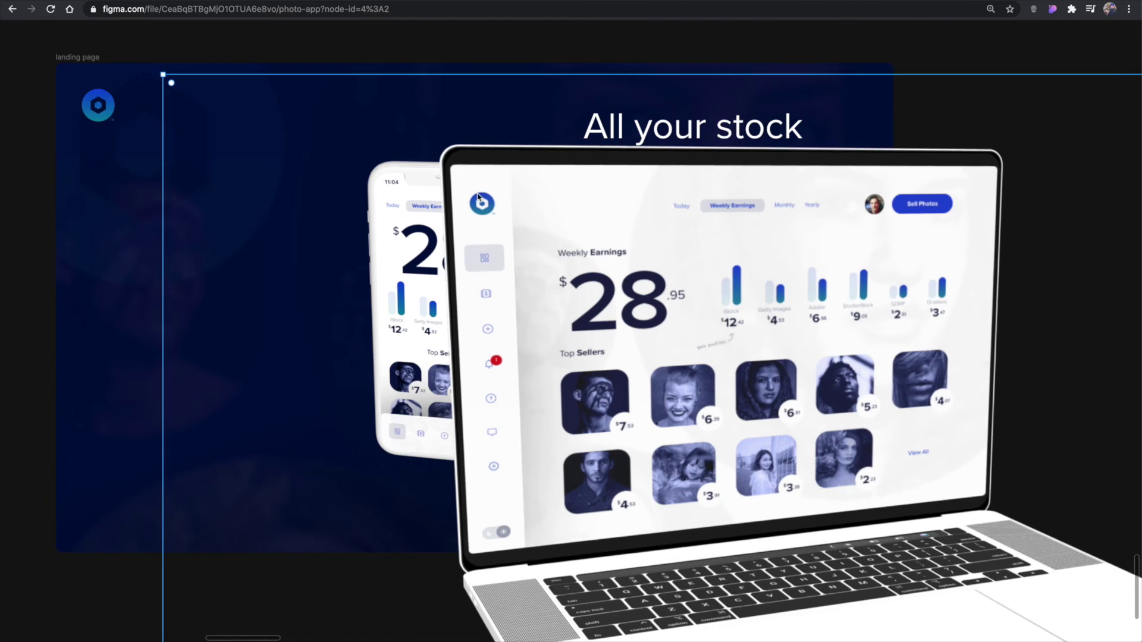
Scale the laptop image to 918 × 516 beside the landing page headline and paste the phone image in front of it
left_click_drag(165, 78, 491, 282)
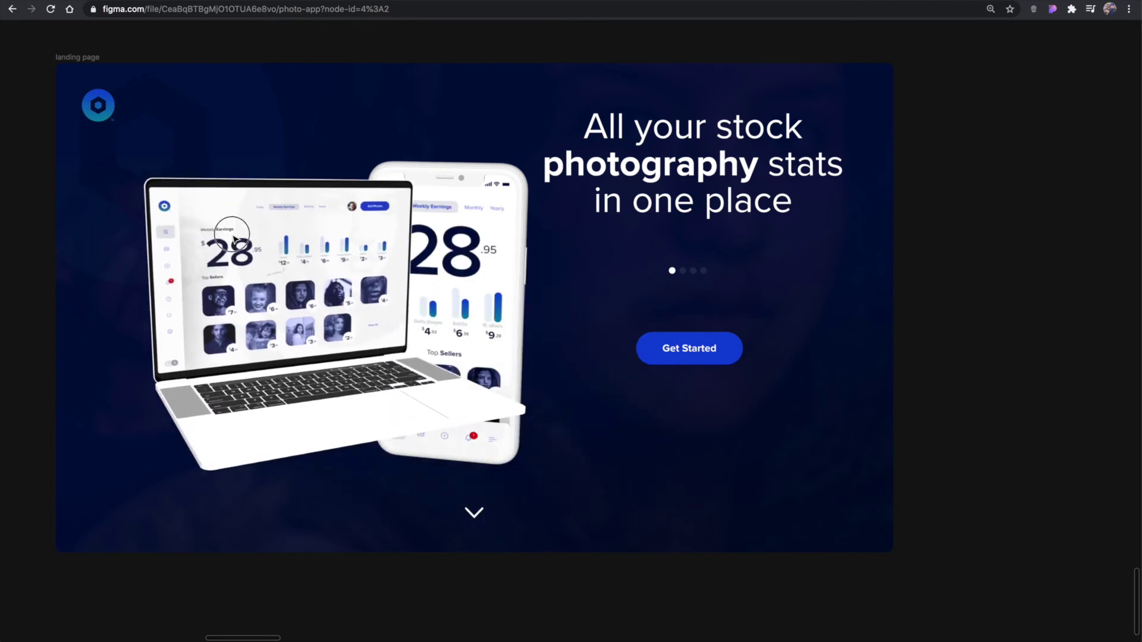
left_click(233, 225)
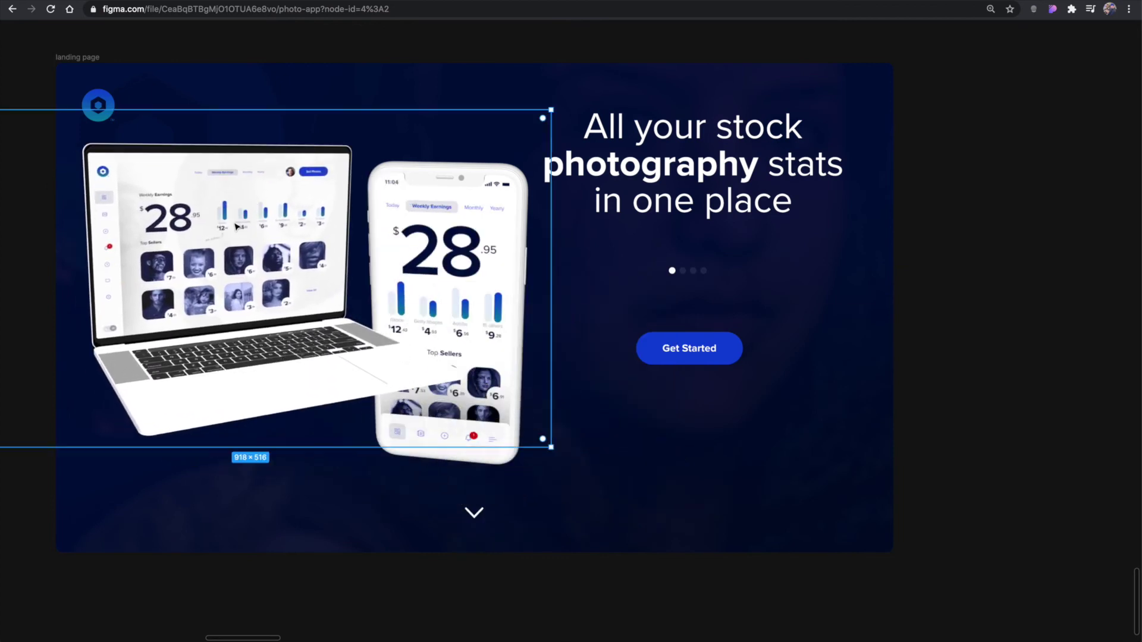
key("ctrl+v")
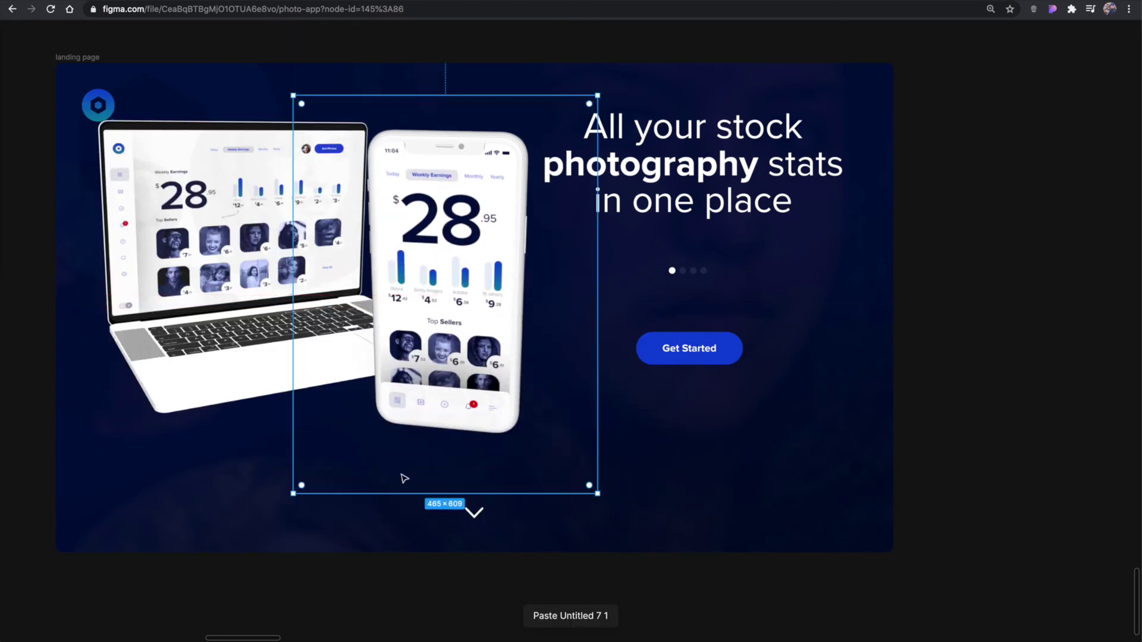
Shrink the phone image, tilt it slightly, and stand it next to the laptop's screen
left_click_drag(295, 492, 358, 435)
left_click_drag(538, 435, 512, 360)
key("ctrl+z")
Enlarge the laptop image slightly and adjust the phone image's position against the laptop's corner
left_click(320, 360)
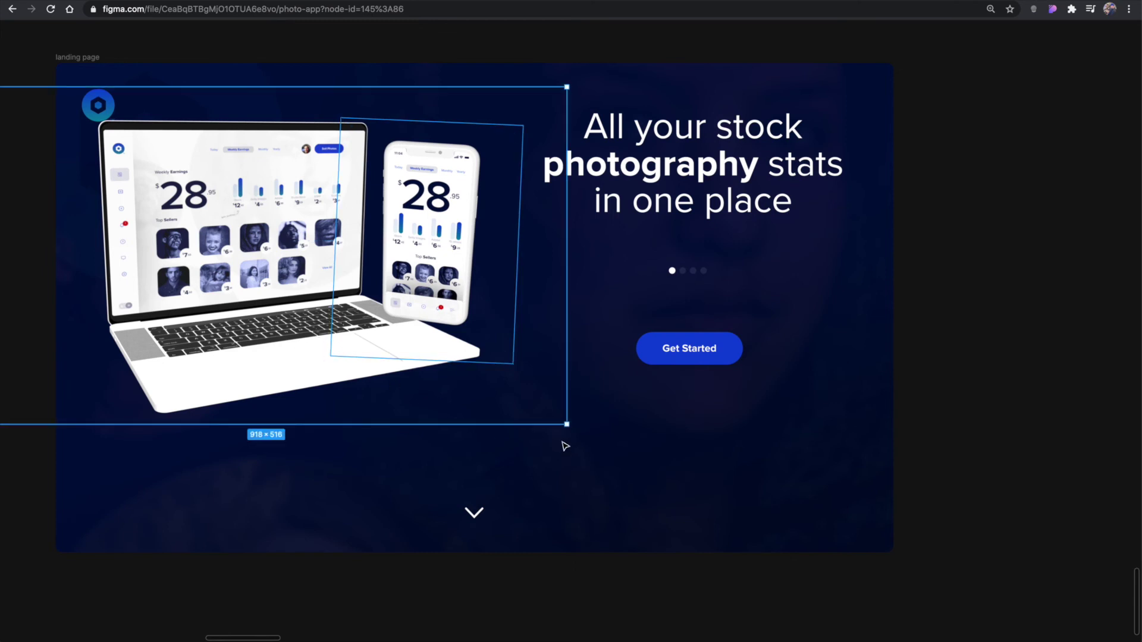
left_click_drag(564, 422, 580, 464)
left_click(608, 583)
left_click_drag(556, 576, 683, 591)
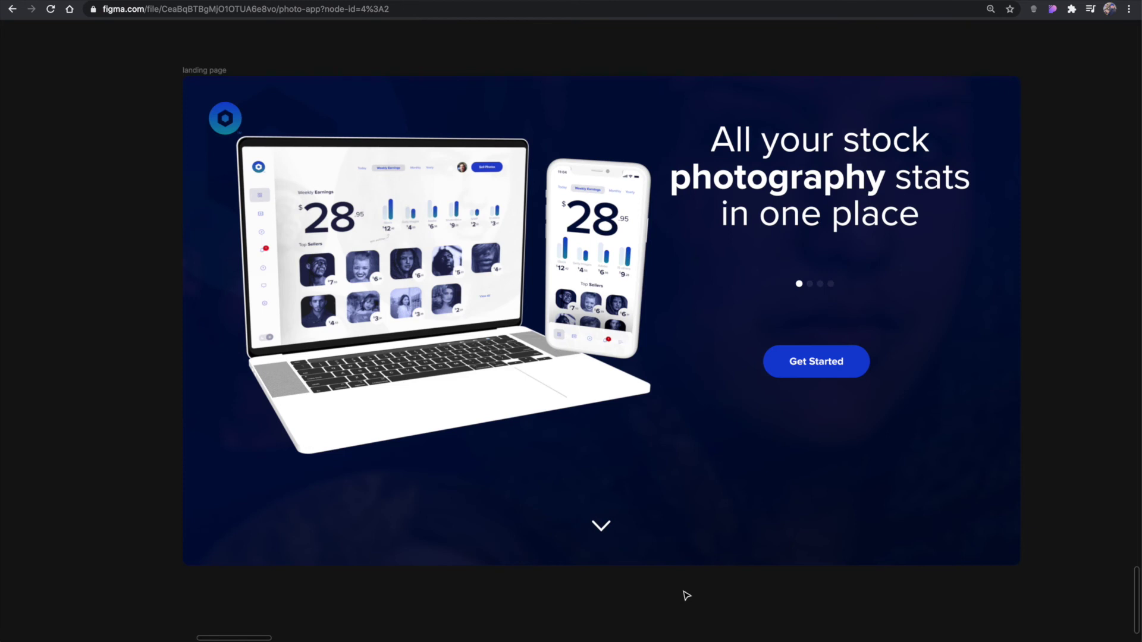
left_click_drag(583, 335, 592, 342)
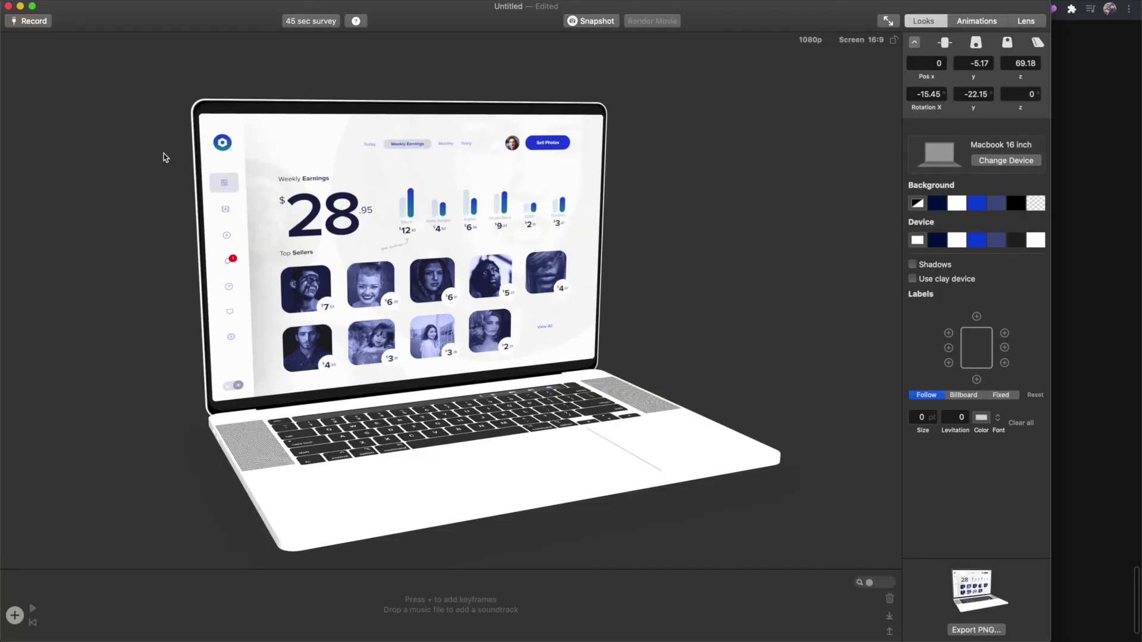
Replay the music app phone animation from near its start and start rendering the movie
left_click_drag(191, 219, 196, 243)
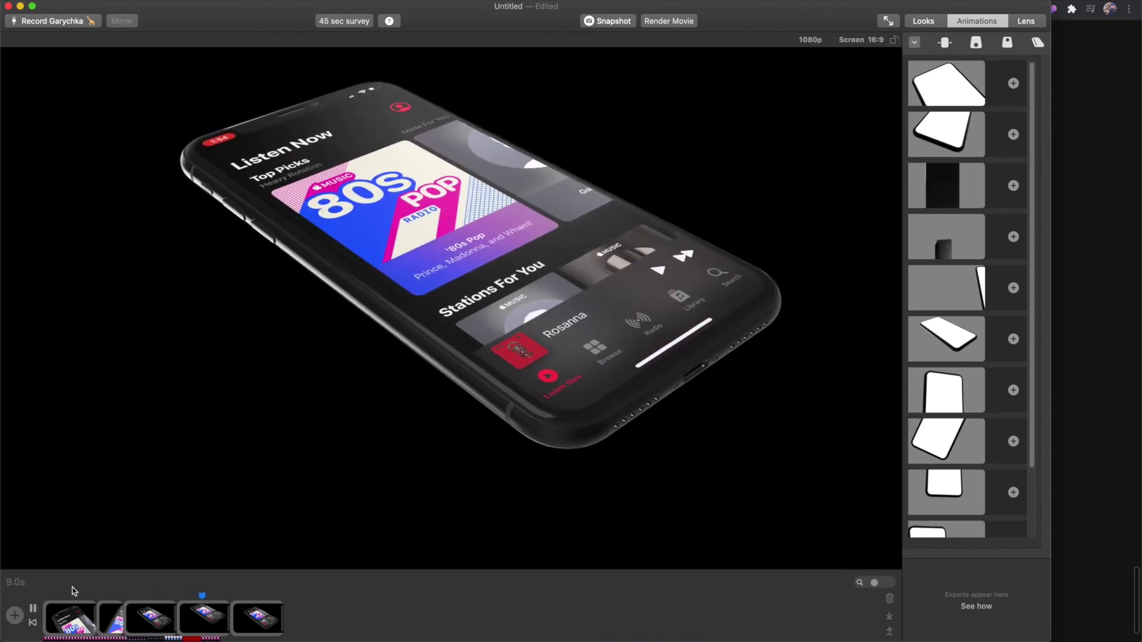
left_click(72, 592)
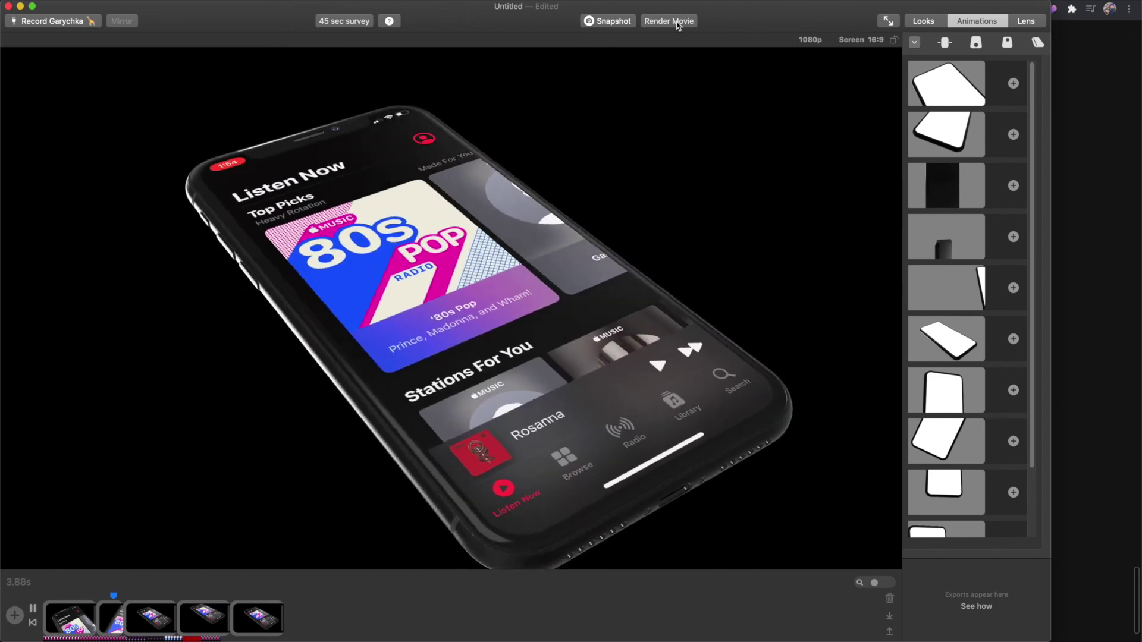
left_click(673, 22)
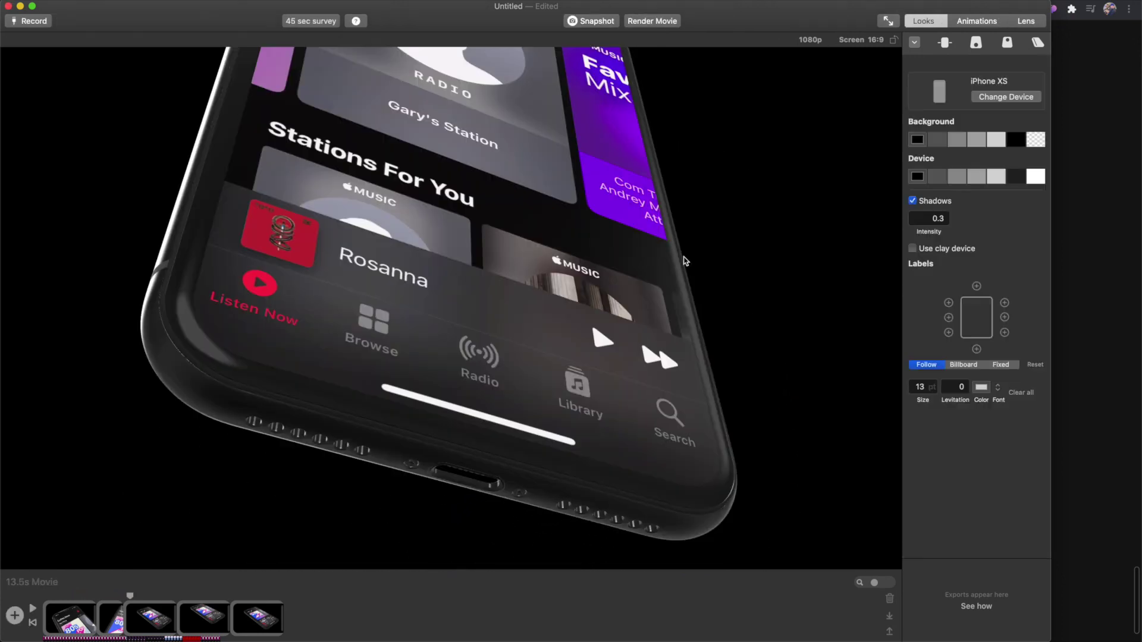